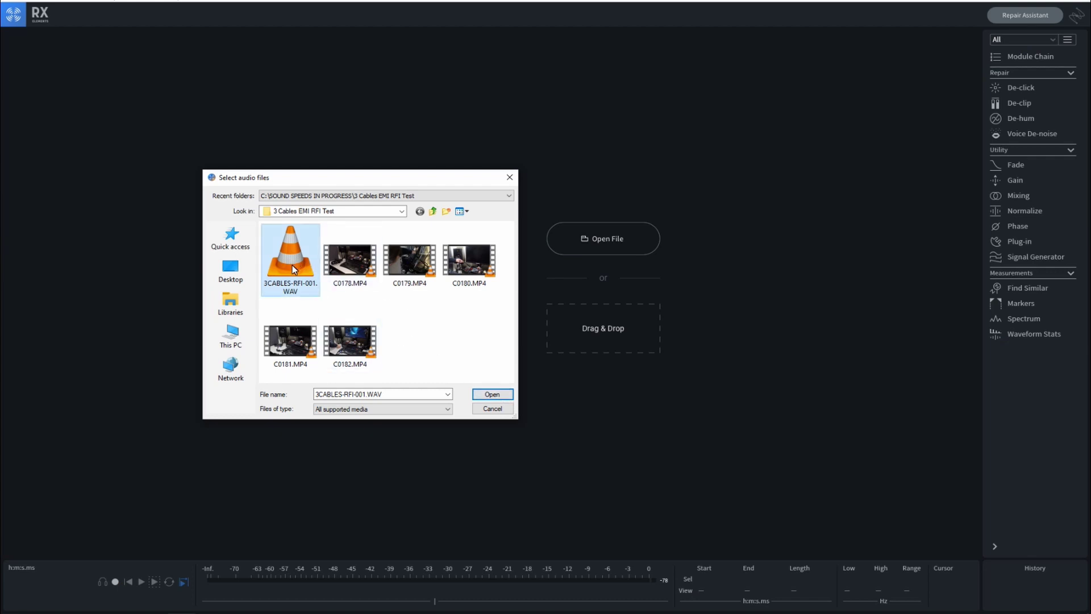
Step: Open 3CABLES-RFI-001.WAV from the Select audio files dialog
click(503, 394)
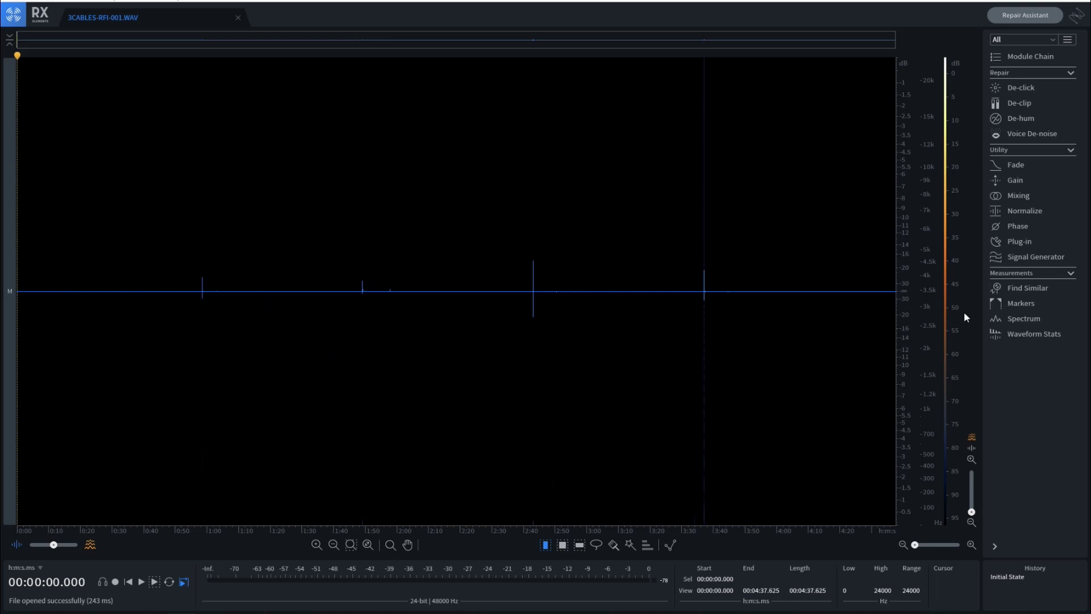
Step: Raise the spectrogram colour-scale range twice to reveal the faint noise bursts and hum lines
drag(954, 429, 947, 331)
drag(952, 247, 949, 111)
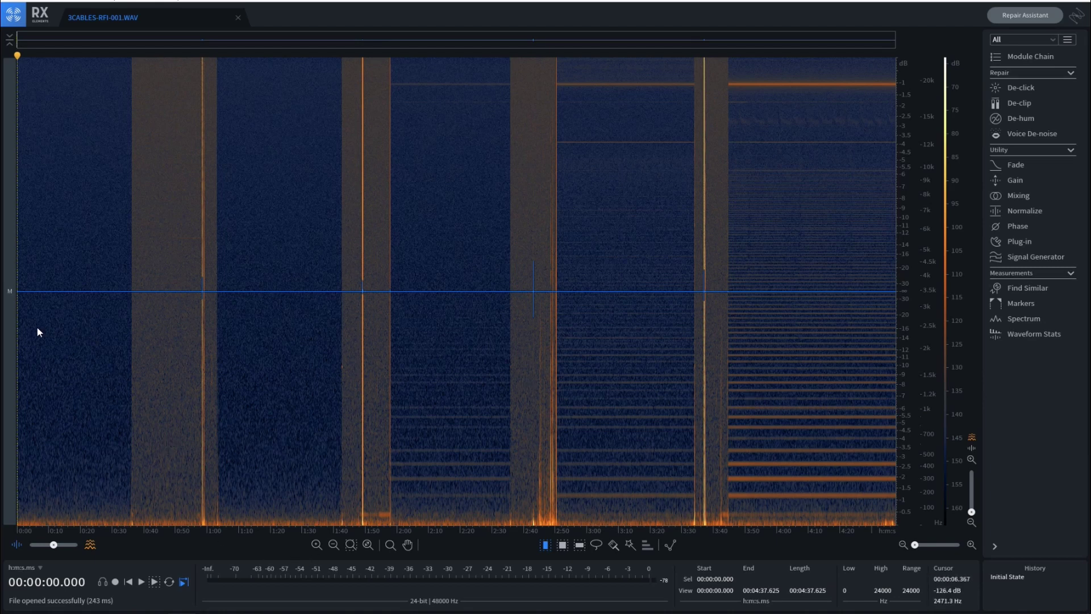
Step: Select about two seconds of first-section noise, positioned at roughly 12–14 s
drag(48, 333, 56, 342)
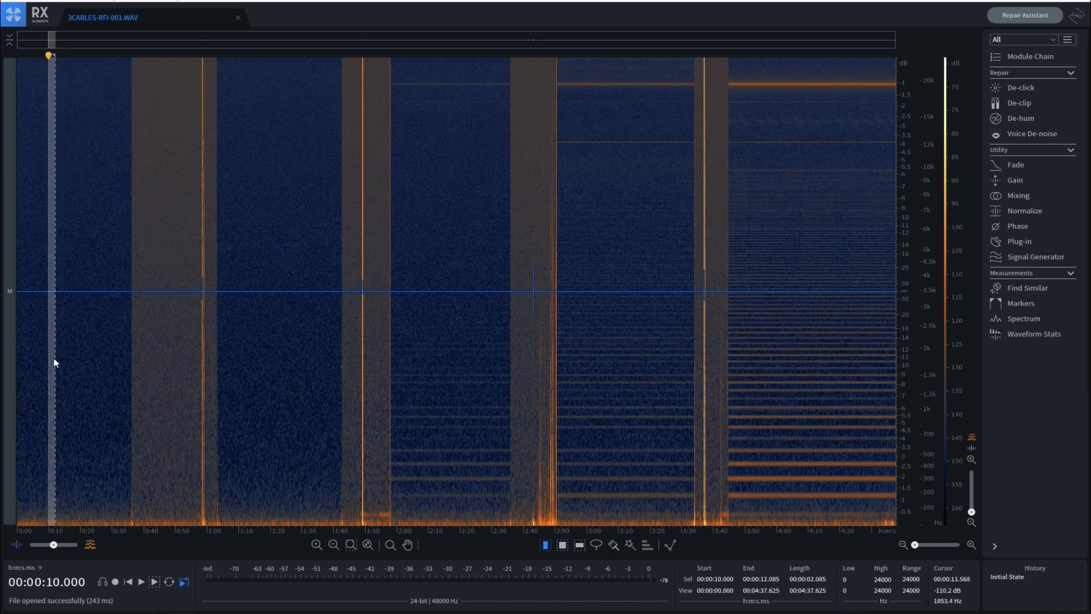
drag(52, 360, 62, 362)
Step: Show Waveform Stats for a refined three-second noise selection around 13–16 s
click(1040, 334)
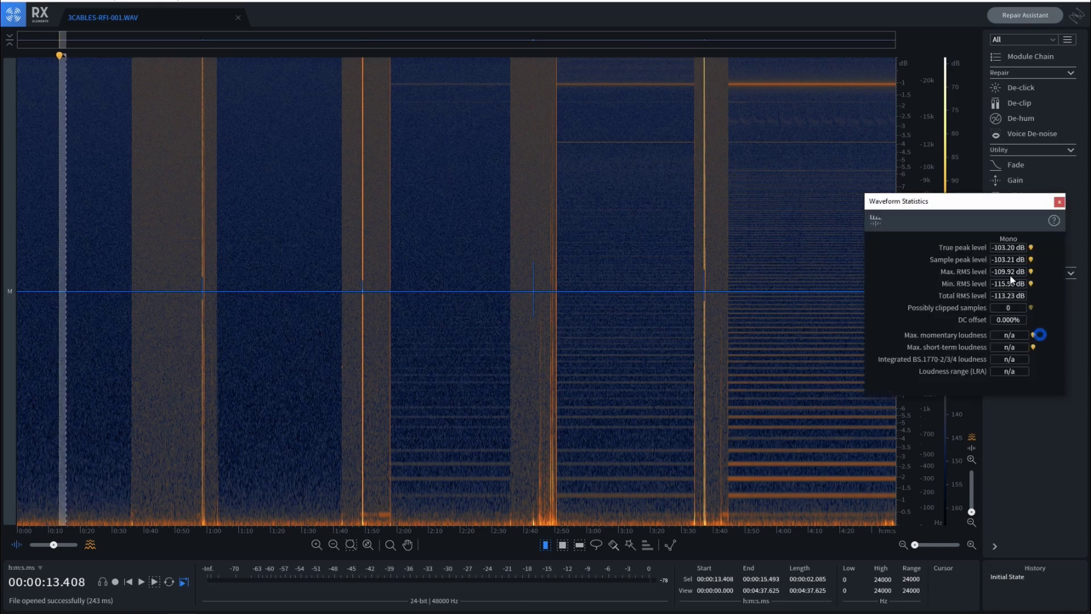
click(56, 365)
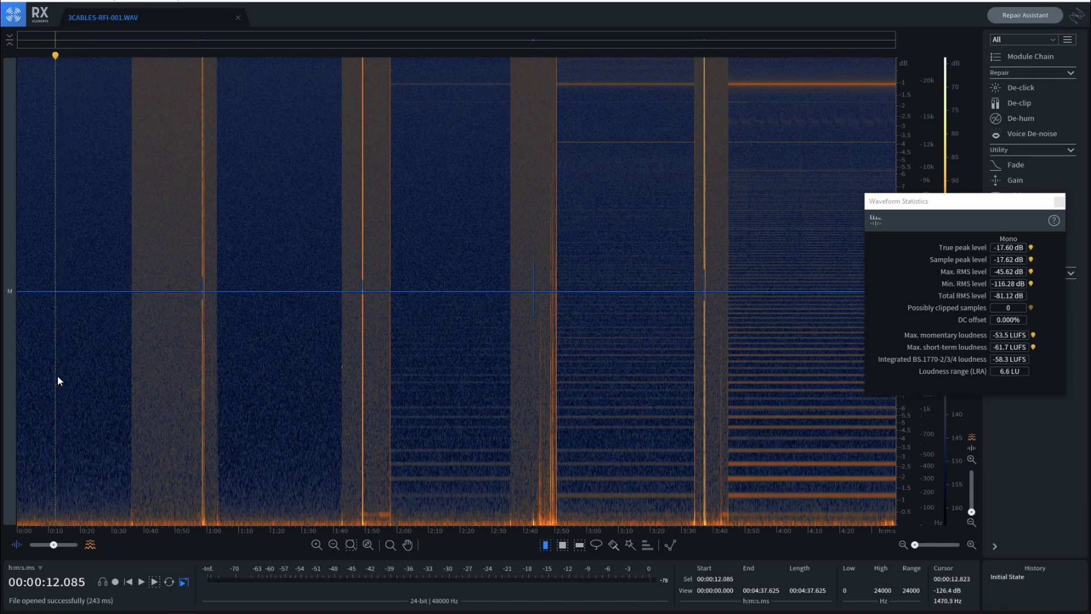
drag(60, 378, 69, 384)
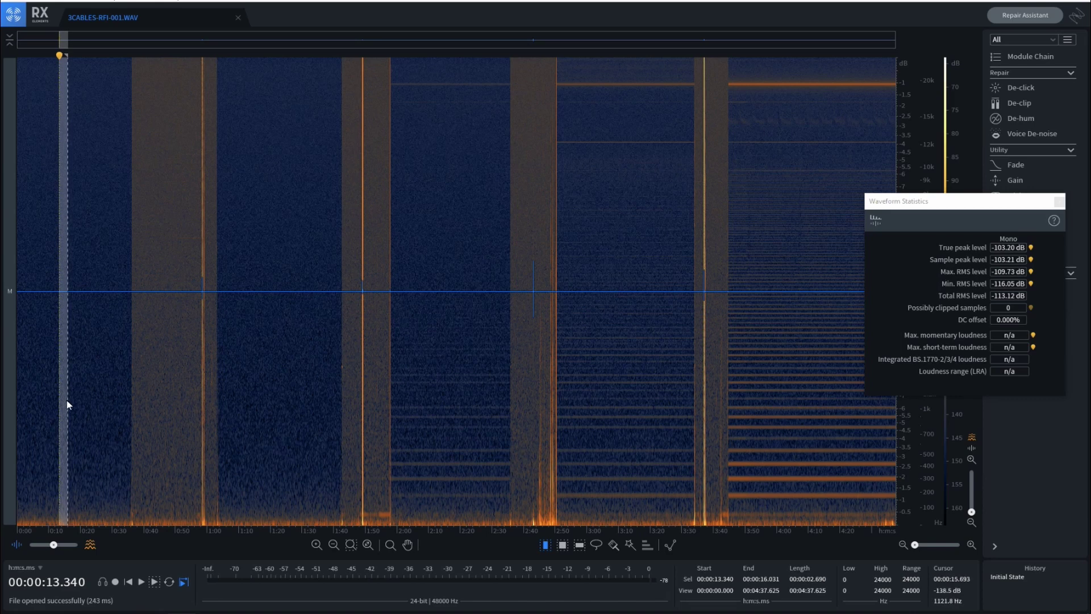
drag(67, 404, 68, 406)
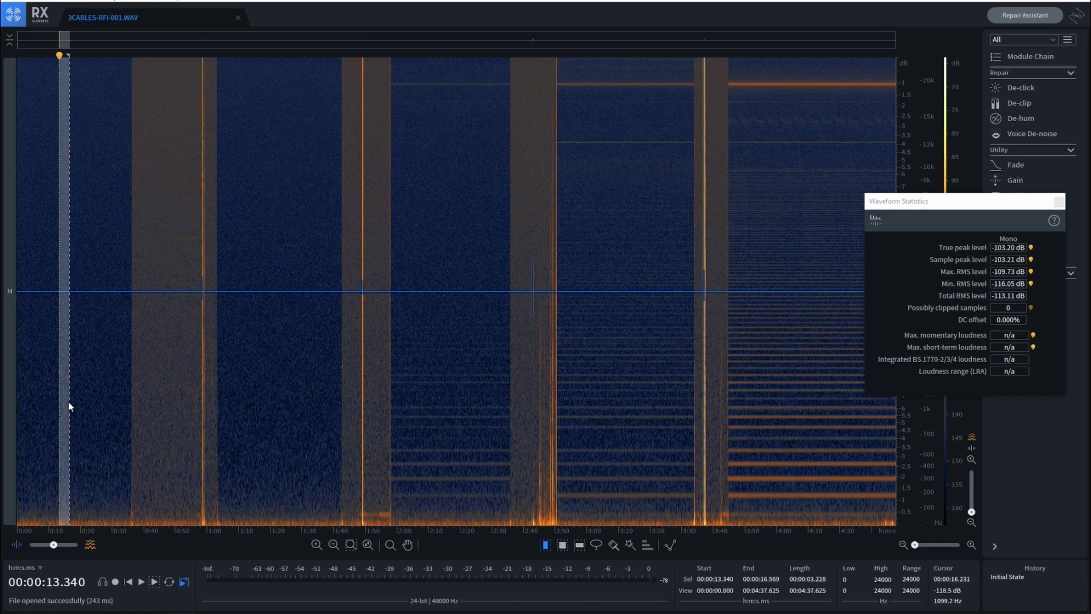
drag(67, 407, 71, 403)
drag(72, 387, 70, 387)
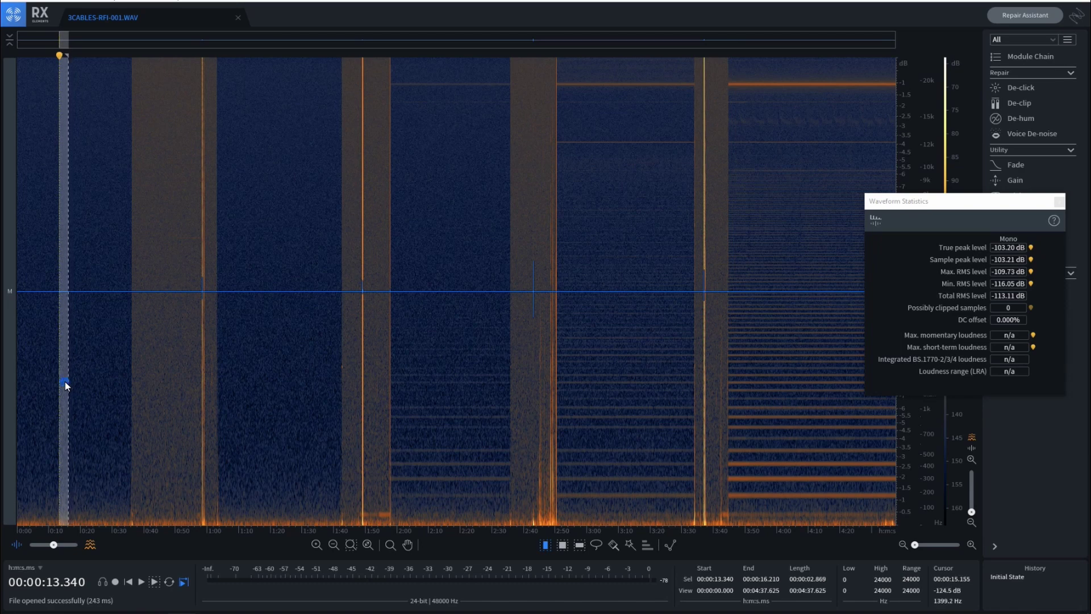
drag(65, 381, 50, 389)
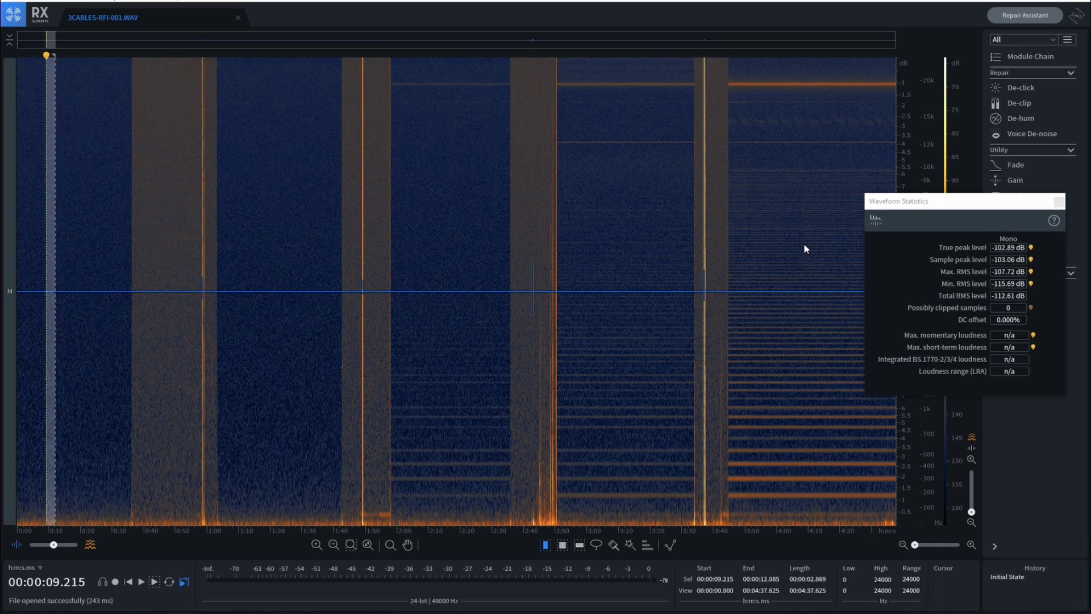
Step: Slide the three-second selection to around 2:04–2:08 in the third section
drag(52, 310, 82, 313)
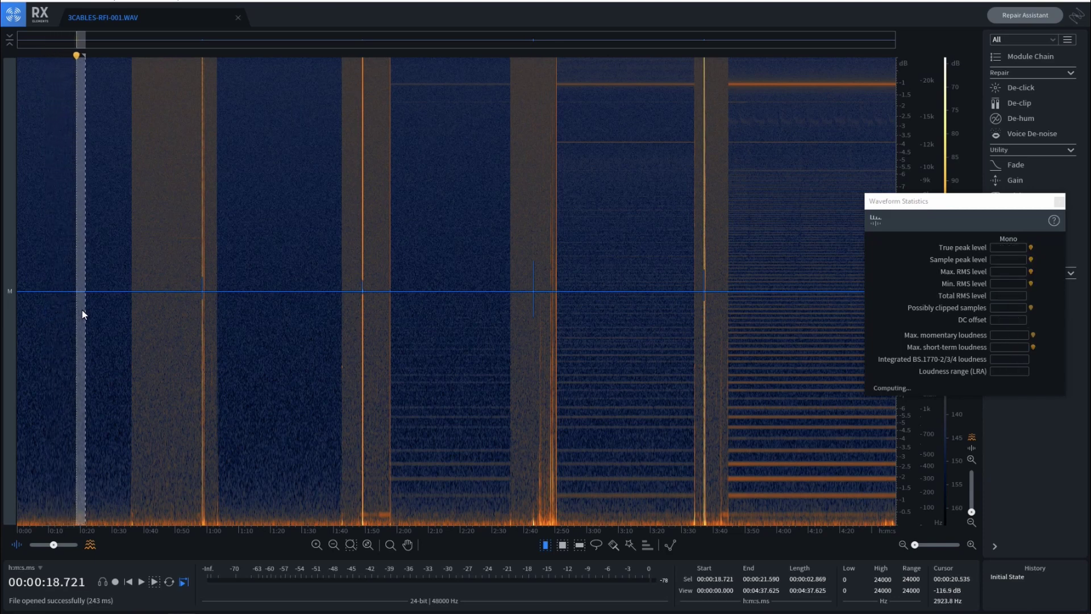
drag(82, 311, 416, 331)
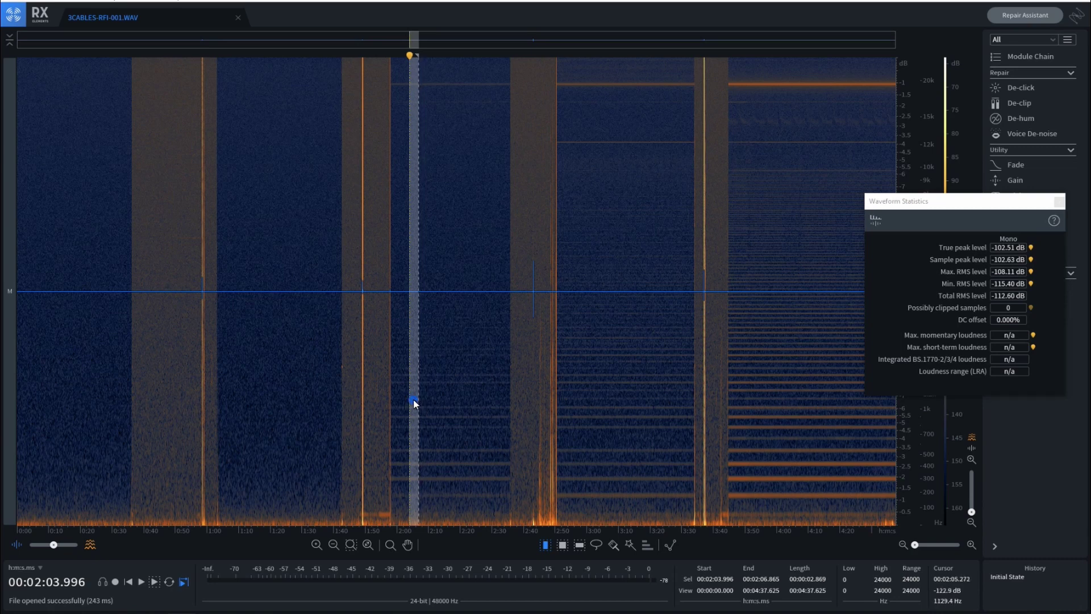
drag(413, 398, 429, 401)
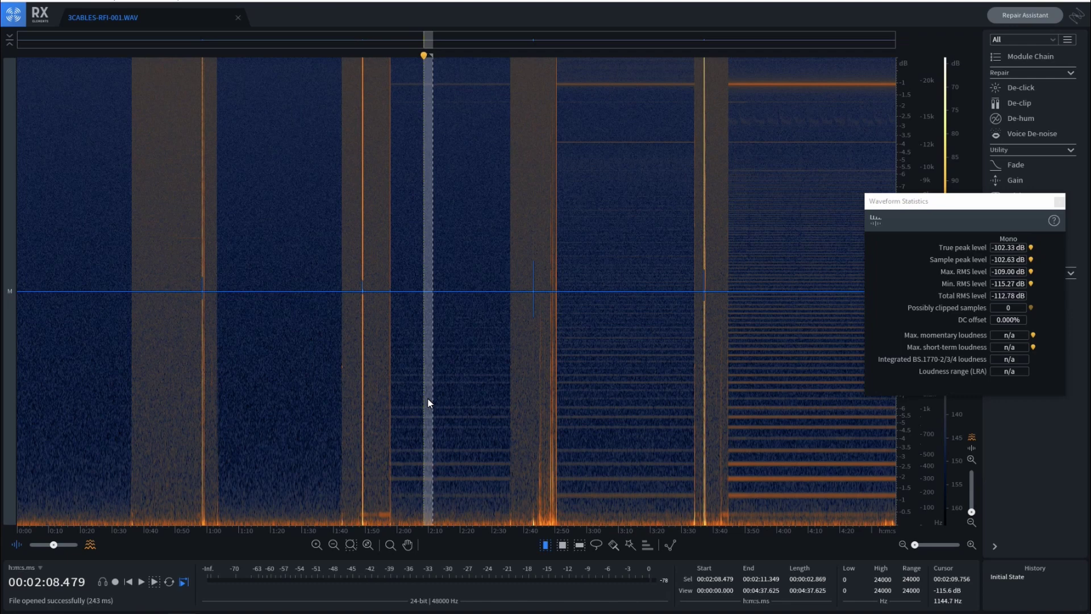
Step: Measure noise slices in the third section and play one back
drag(429, 402, 485, 420)
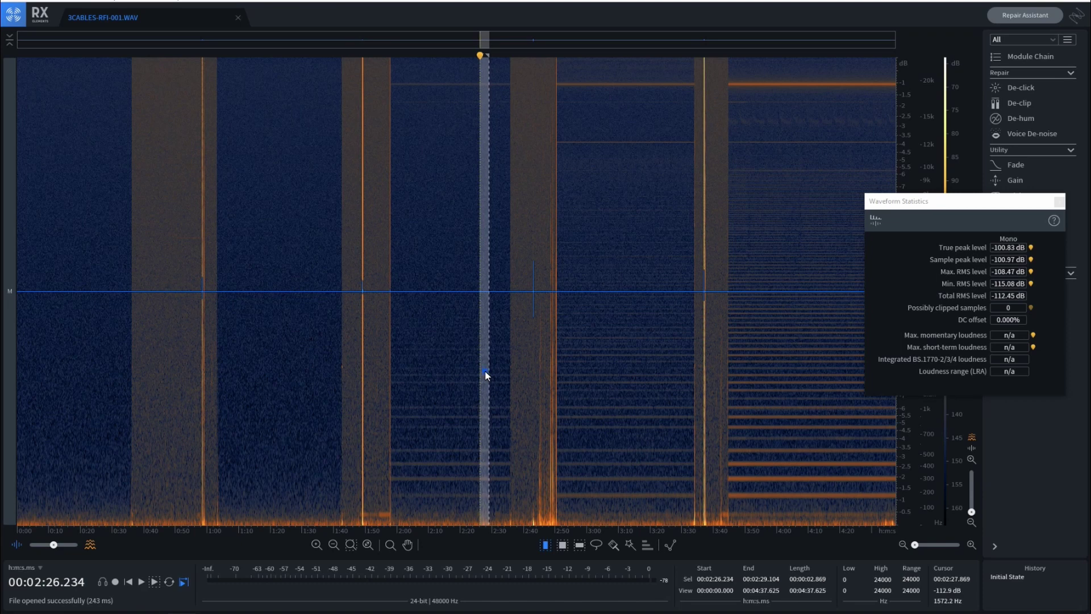
key(space)
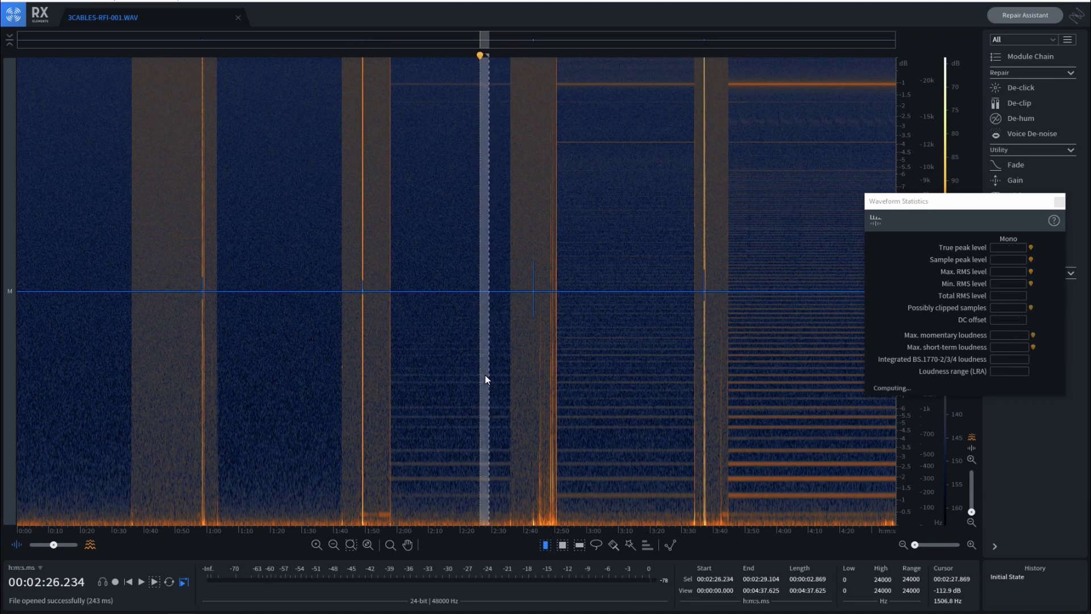
mouse_move(486, 380)
mouse_down()
mouse_move(463, 381)
mouse_move(630, 382)
mouse_up()
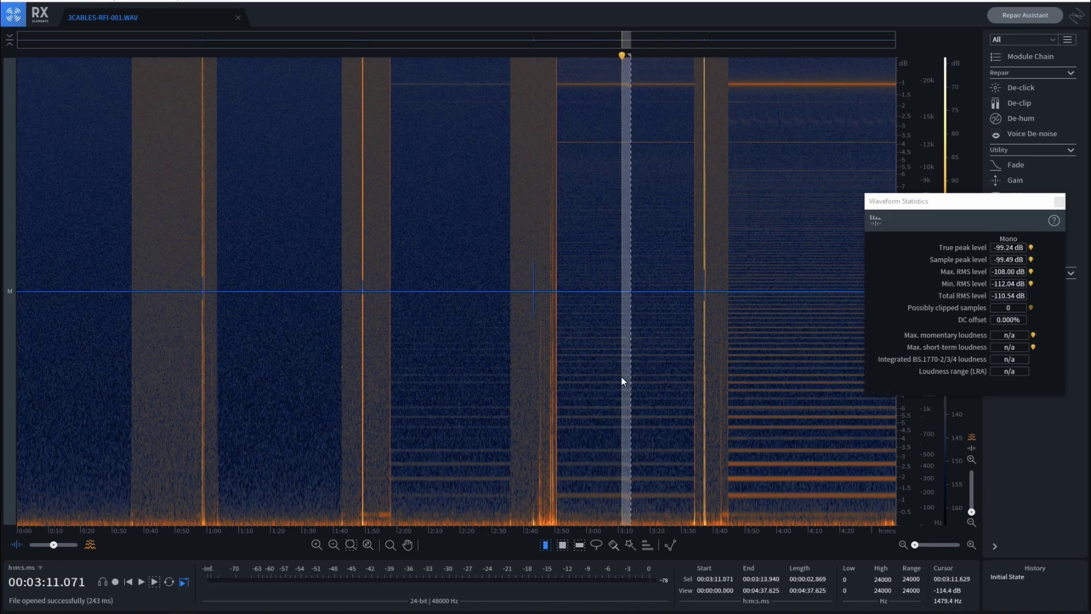
Step: Measure fourth- and fifth-section slices, then move the selection back near 0:11
drag(628, 382, 672, 381)
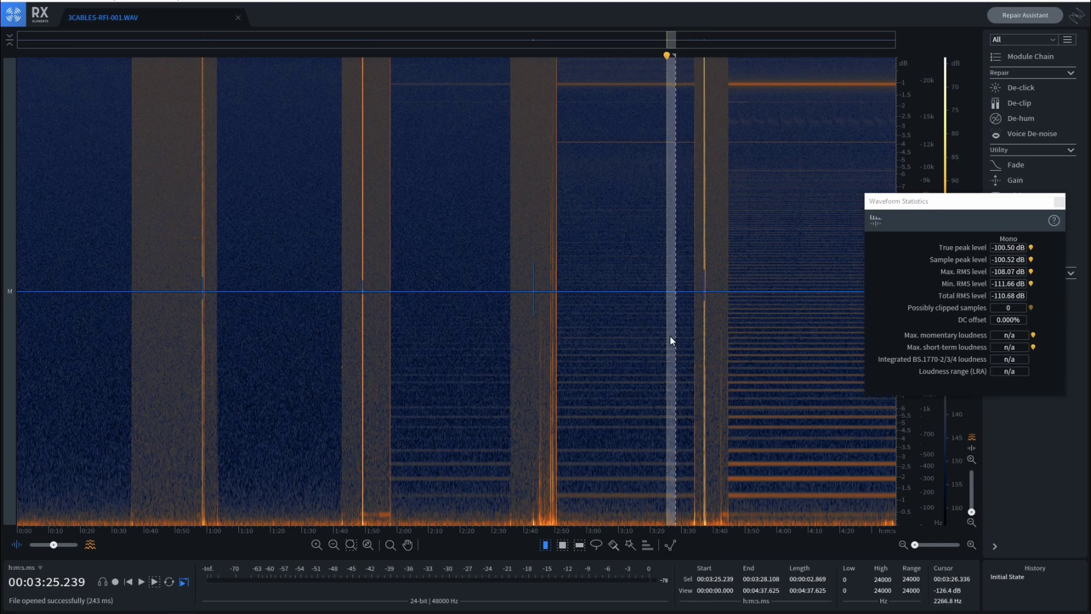
drag(671, 340, 766, 352)
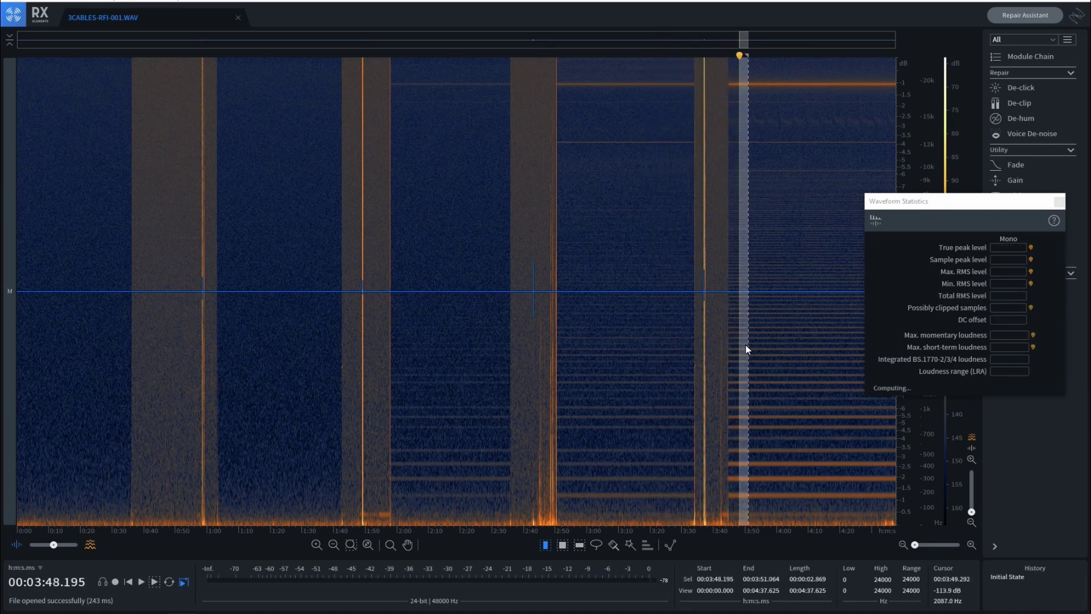
mouse_move(766, 352)
mouse_down()
mouse_move(857, 383)
mouse_move(12, 390)
mouse_move(454, 396)
mouse_up()
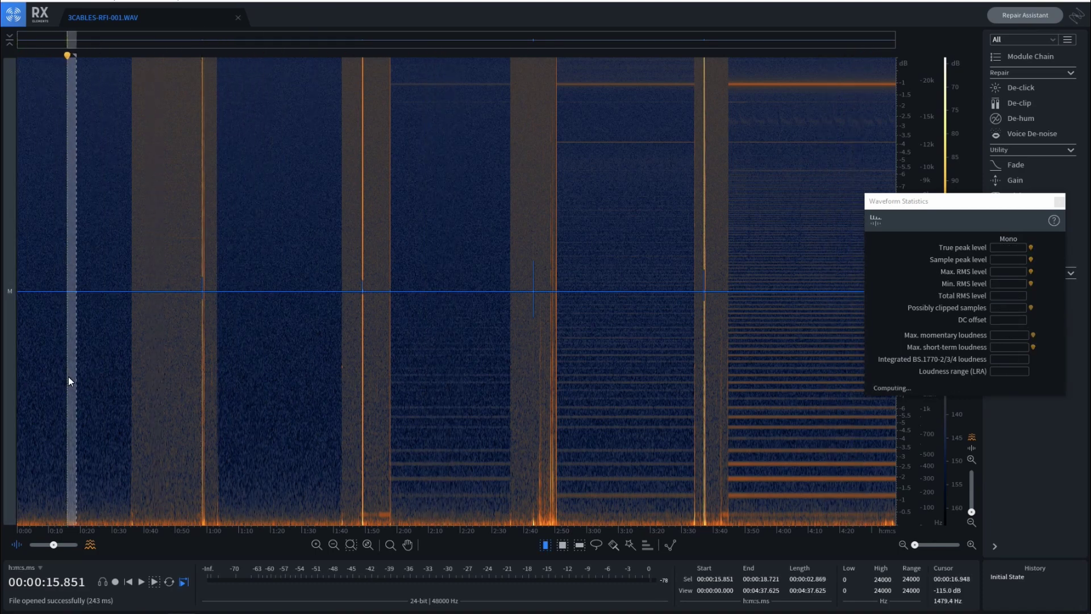
drag(69, 378, 55, 377)
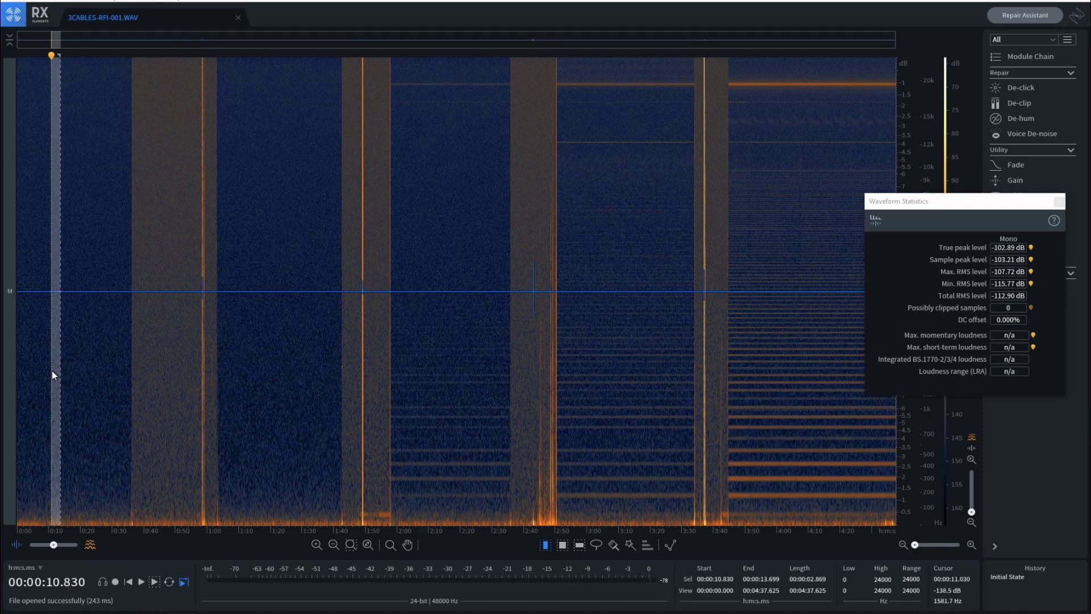
Step: Make a roughly 30-second selection in the first section and slide it into the second
drag(27, 358, 120, 368)
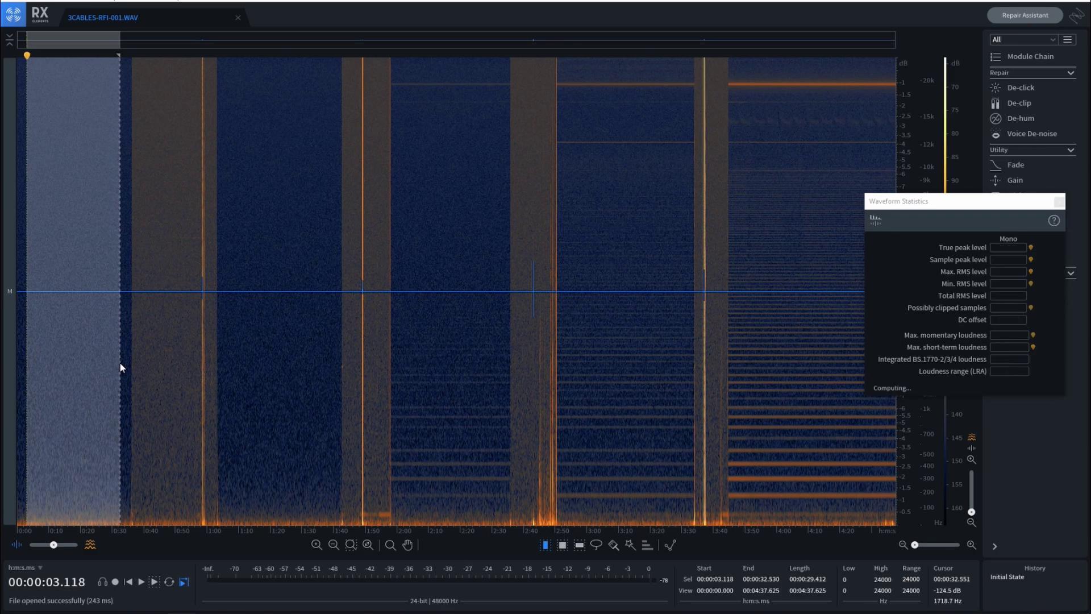
drag(121, 364, 123, 365)
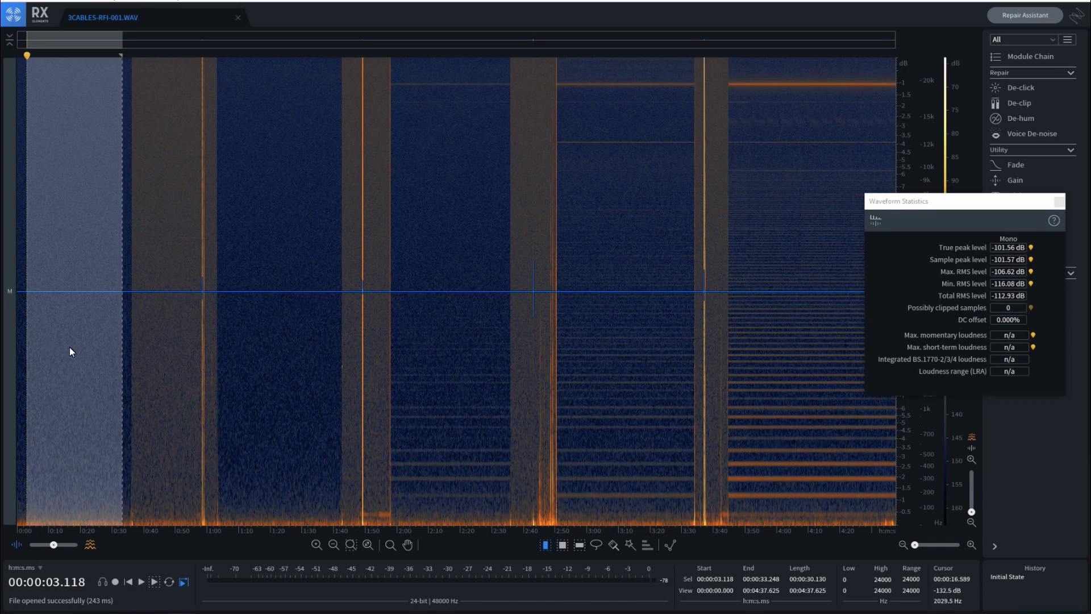
drag(69, 348, 274, 352)
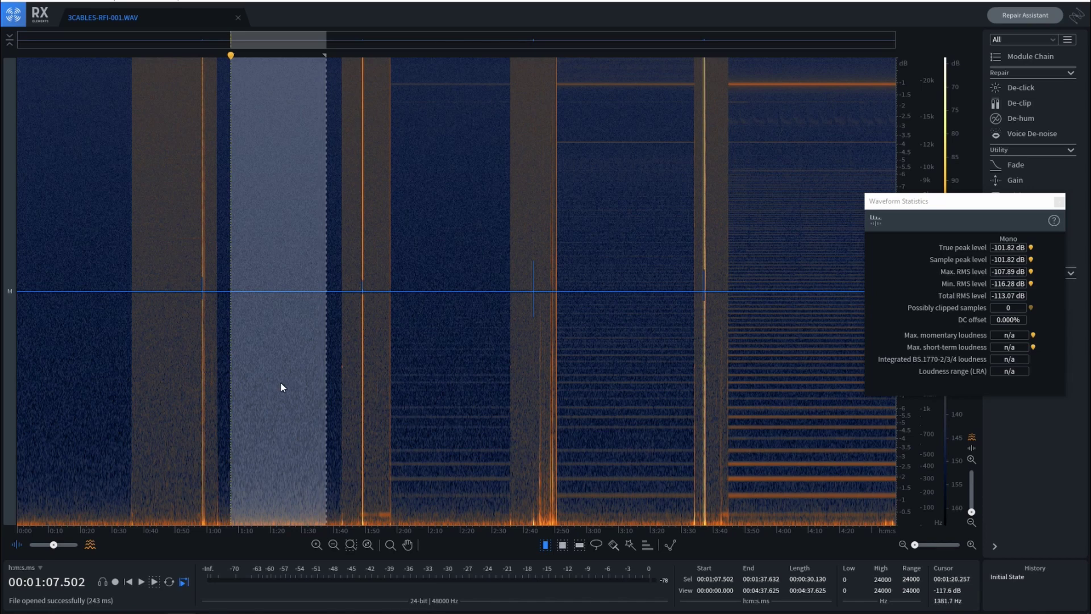
Step: Compare 30-second noise-floor statistics across sections one to four, ending at 2:58–3:28
drag(281, 382, 83, 375)
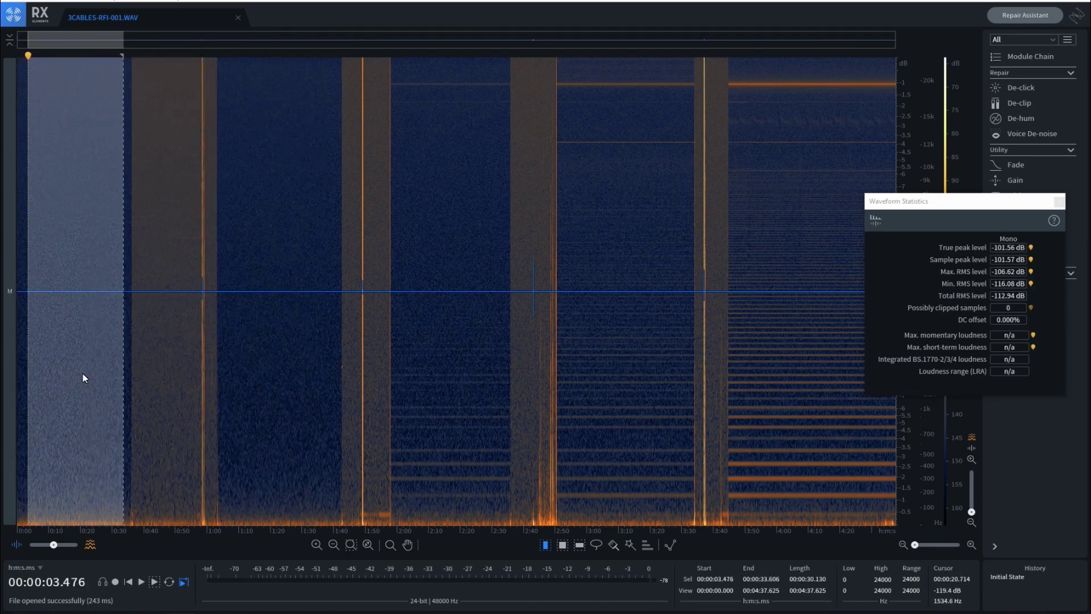
drag(83, 373, 290, 377)
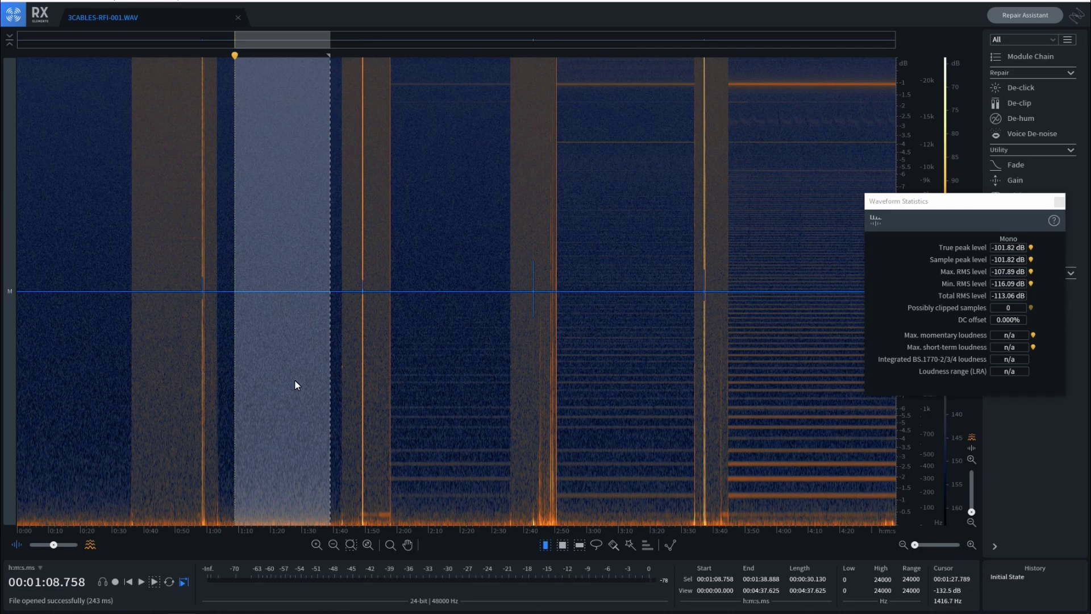
drag(287, 376, 453, 371)
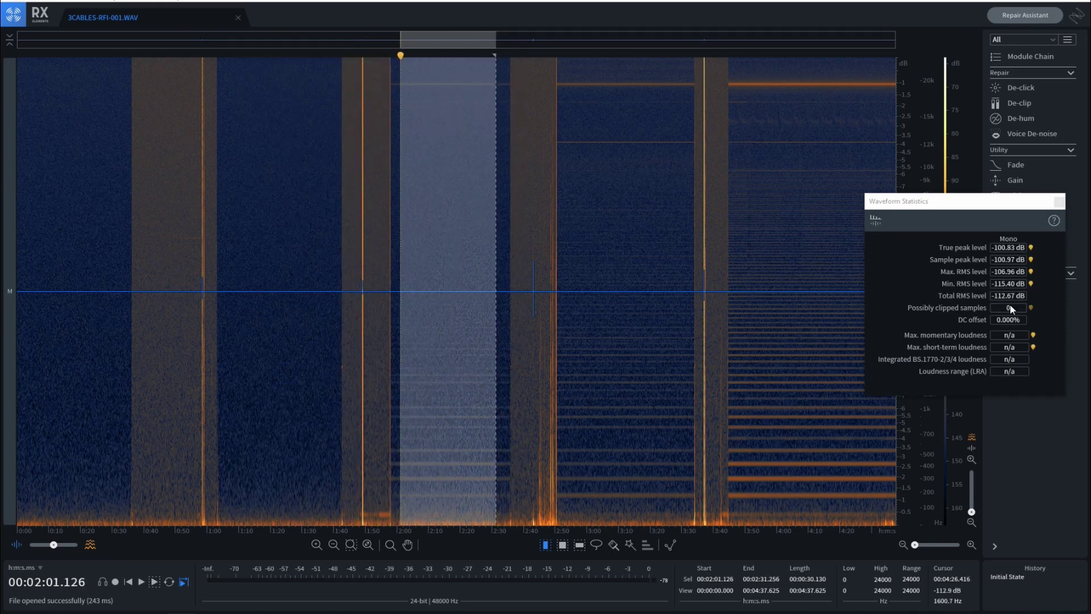
mouse_move(454, 368)
mouse_down()
mouse_move(77, 365)
mouse_move(461, 369)
mouse_up()
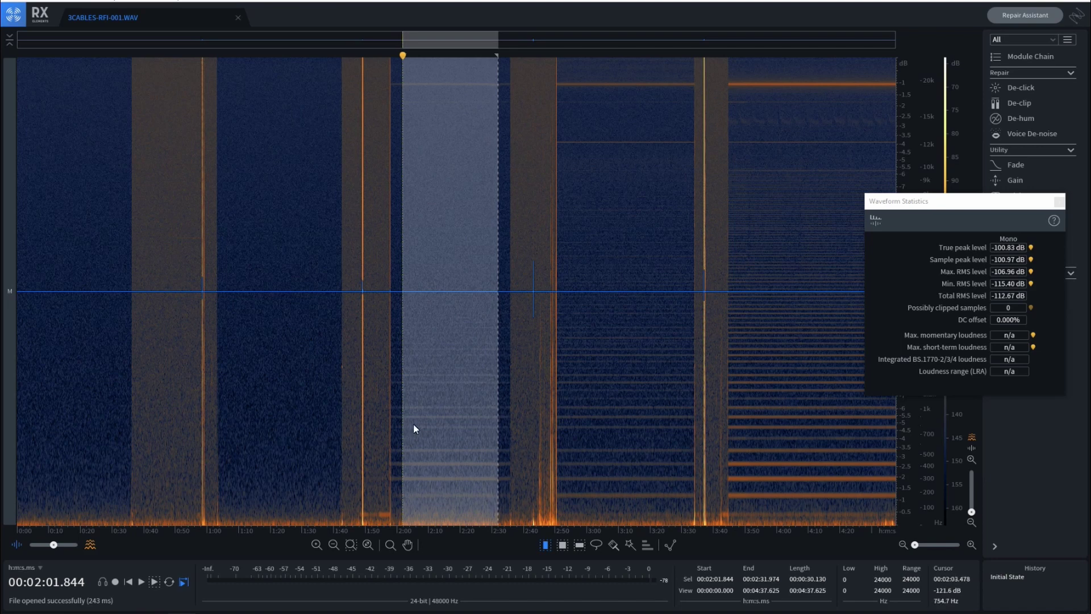
drag(456, 386, 636, 383)
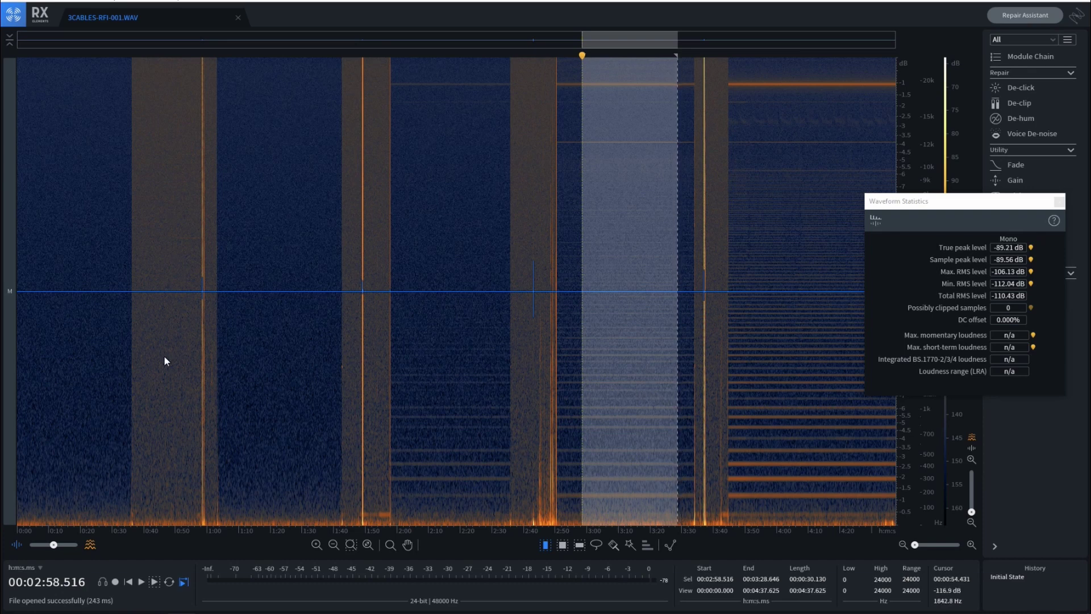
Step: Measure the fifth section's 3:56–4:26 stretch, then deselect for whole-file statistics
drag(641, 362, 826, 372)
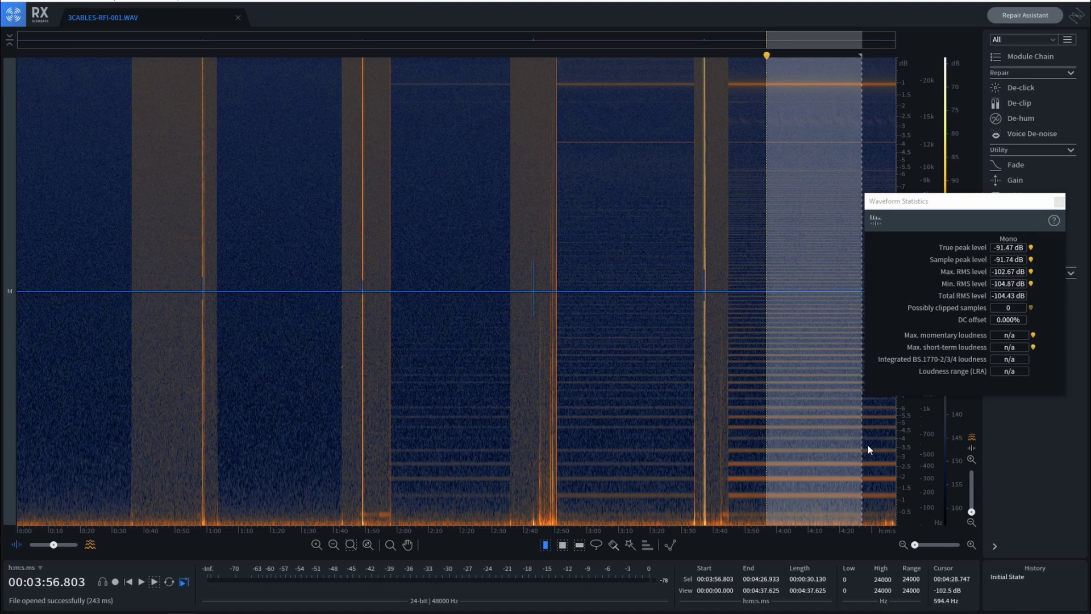
drag(824, 408, 812, 410)
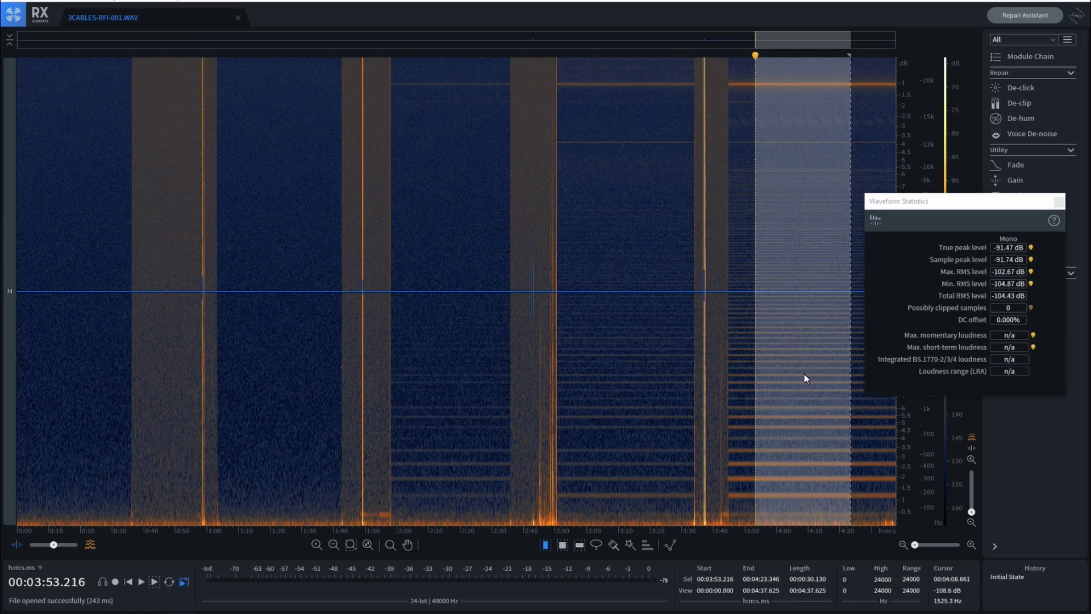
mouse_move(805, 379)
mouse_down()
mouse_move(833, 370)
mouse_move(813, 373)
mouse_up()
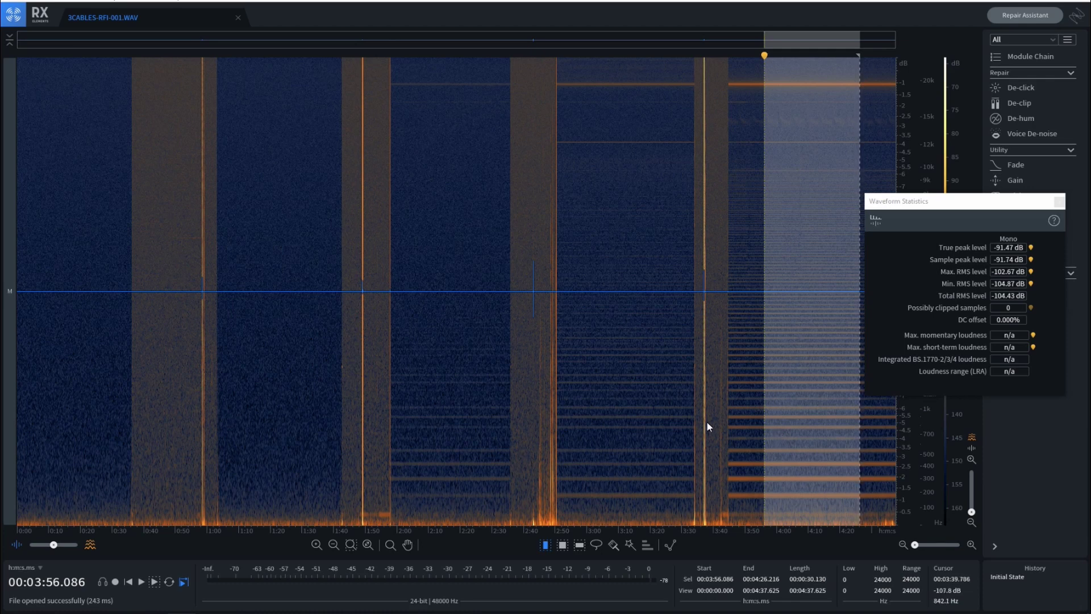
click(433, 337)
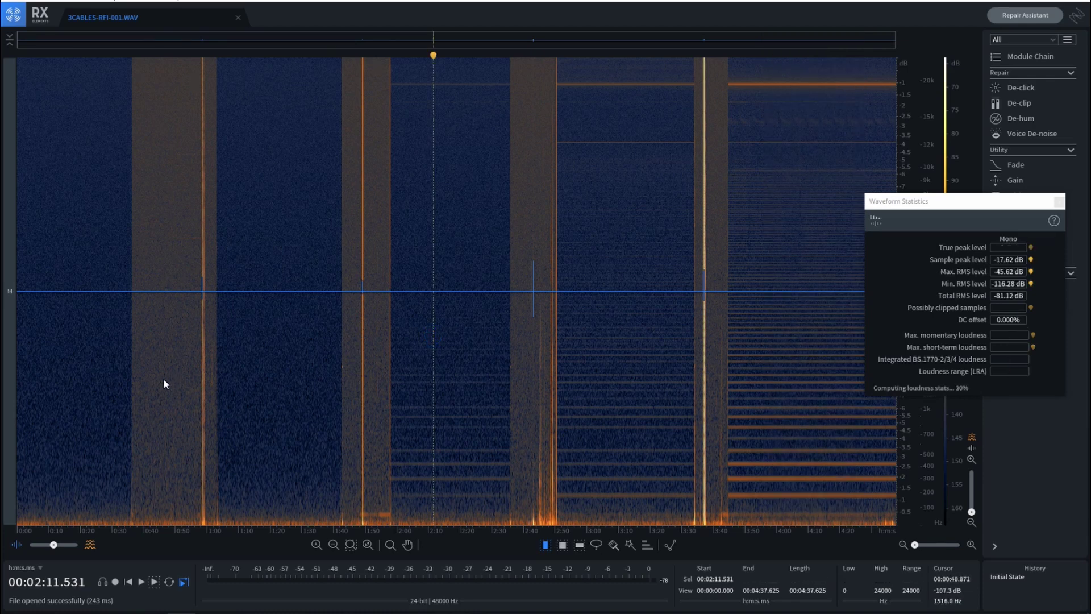
Step: Place the playhead at about 0:10 in the first section and start playback
click(78, 380)
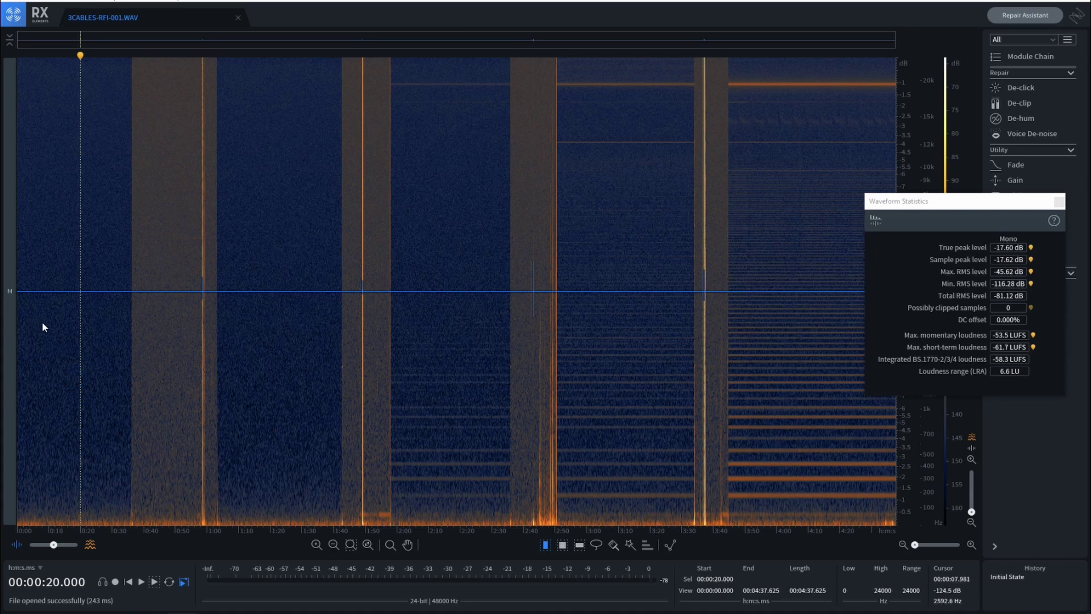
click(67, 306)
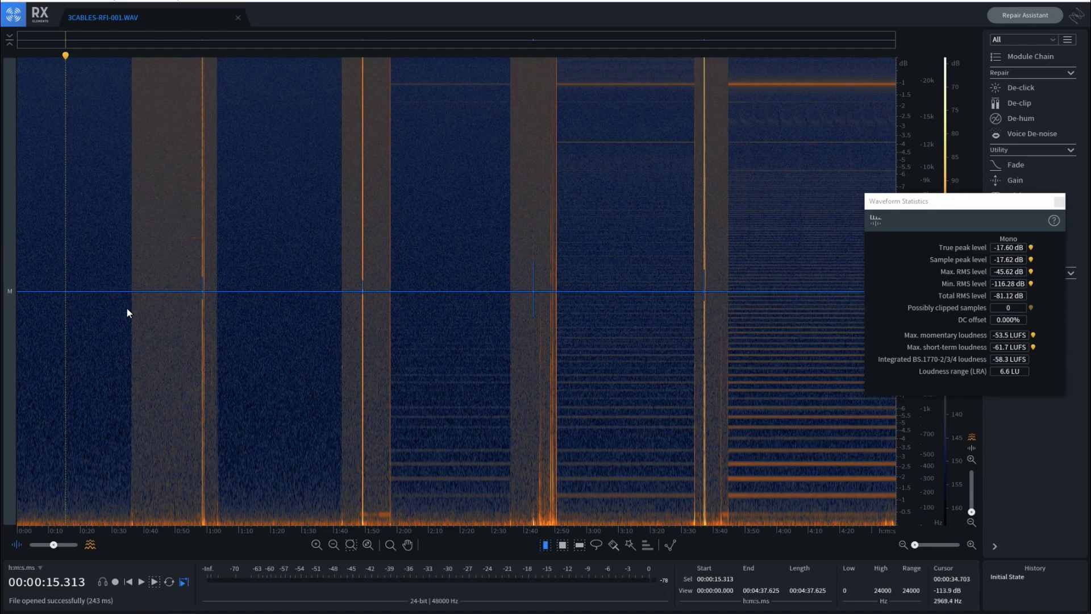
click(51, 314)
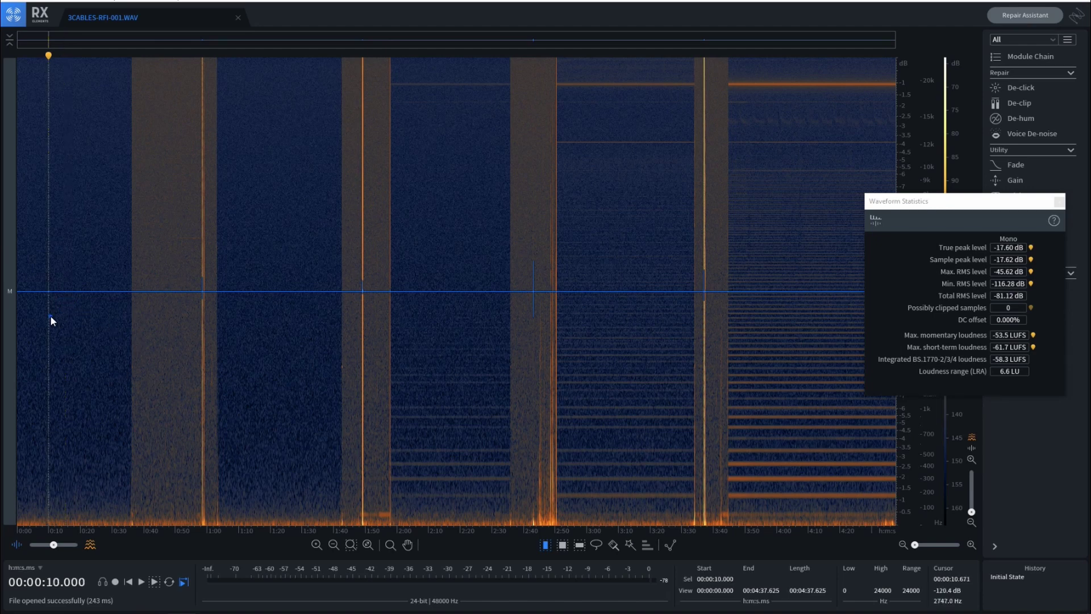
key(space)
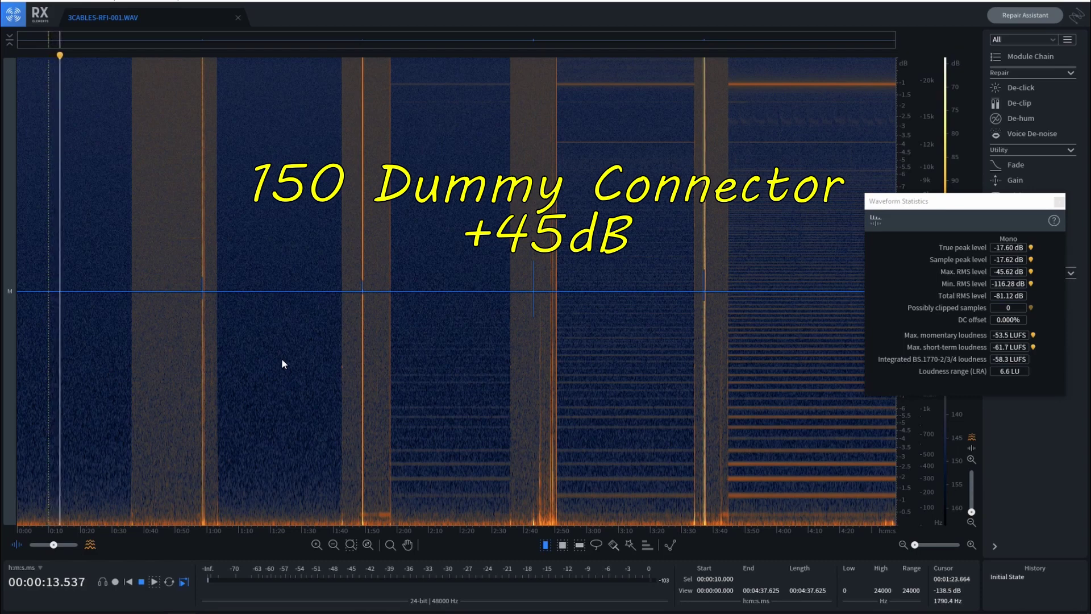
Step: Jump playback into sections two to five at about 1:14, 2:10, 3:03 and 3:55
click(251, 317)
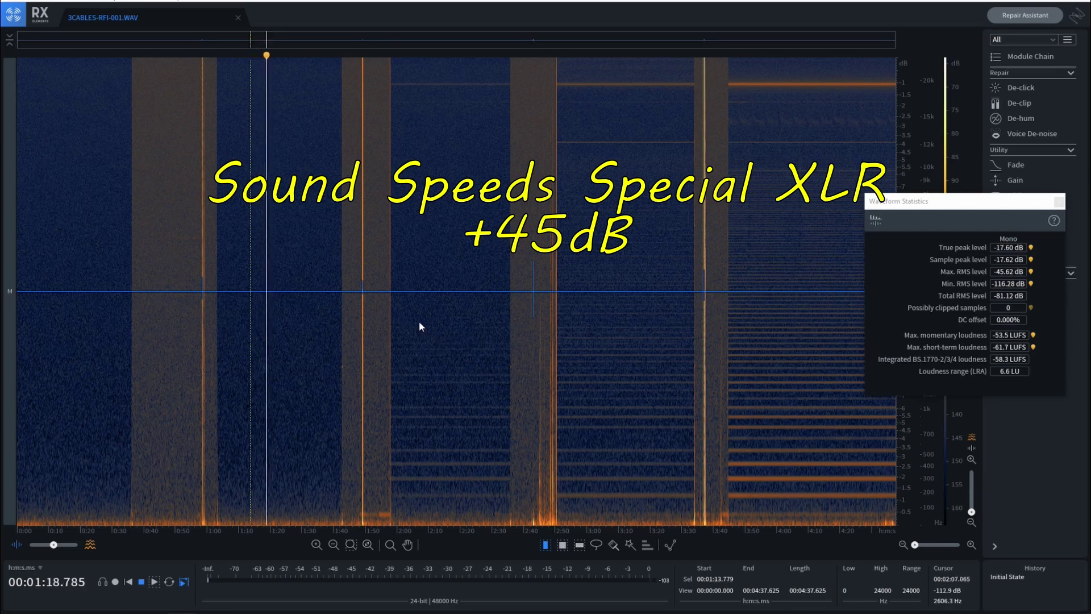
click(432, 333)
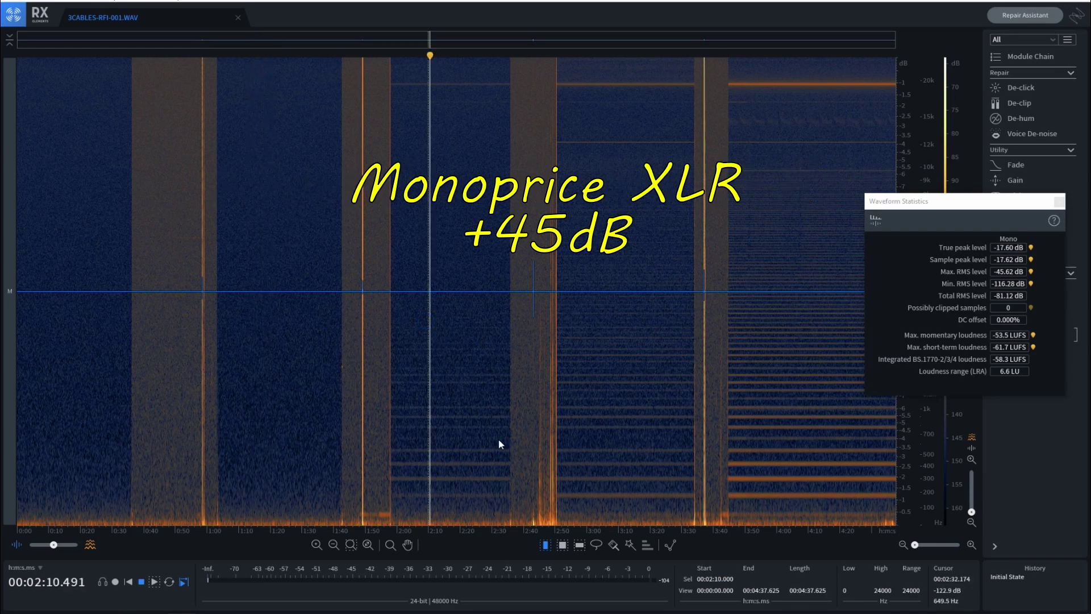
click(598, 324)
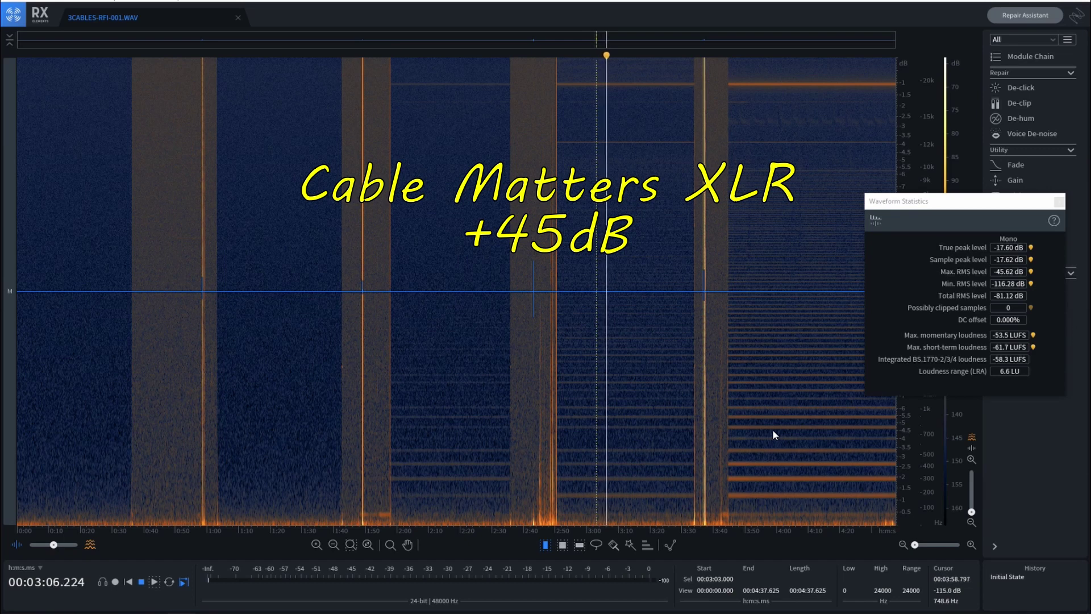
click(767, 315)
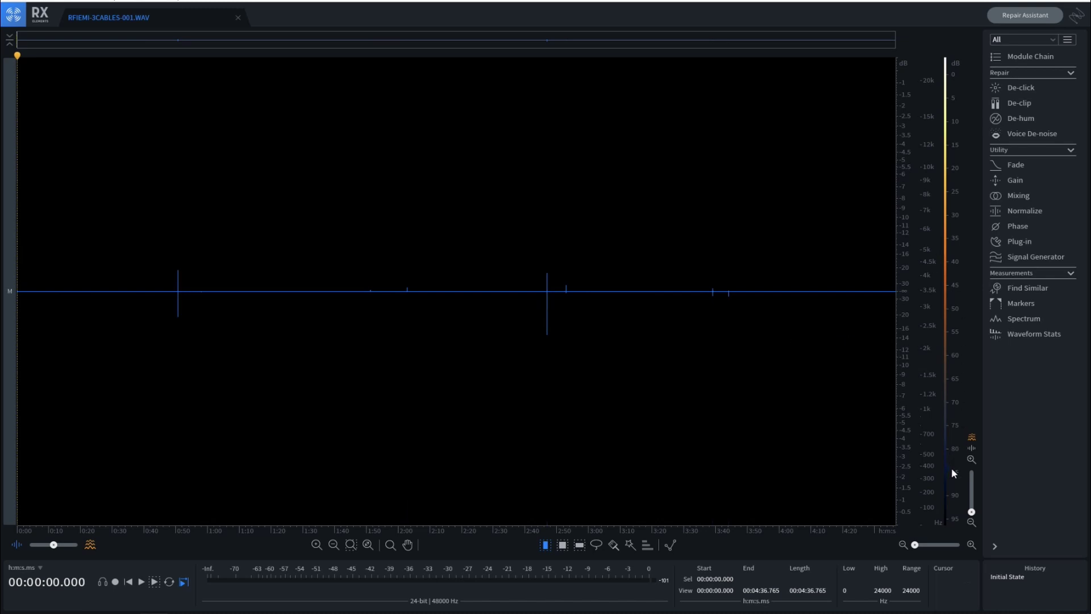
Step: Set the colour scale to about 75–165 dB and measure 30 s of the first quiet section (-113.03 dB RMS)
drag(952, 473, 953, 113)
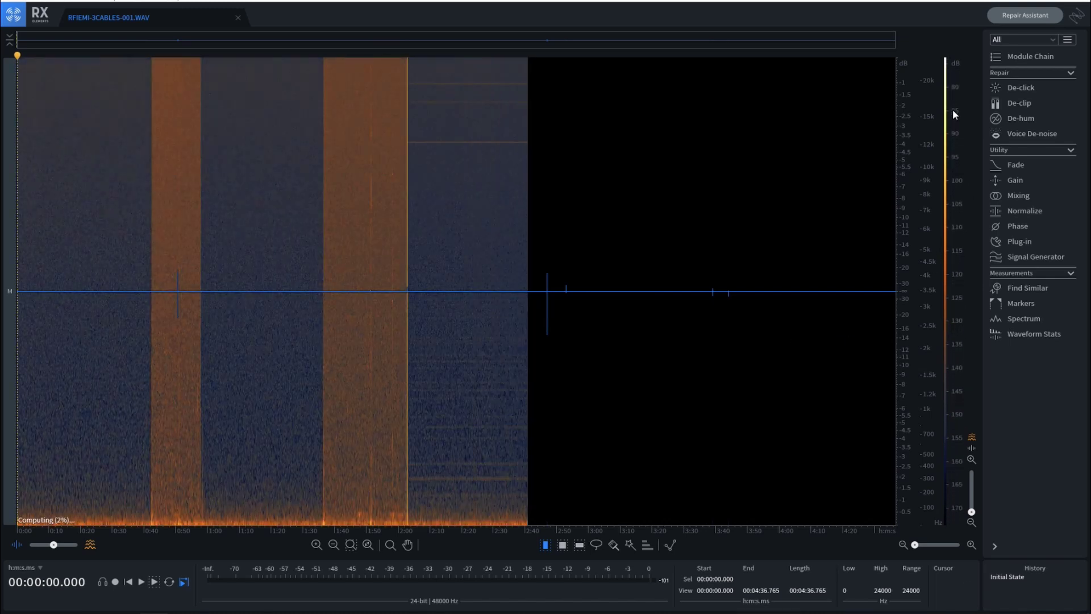
mouse_move(952, 110)
mouse_down()
mouse_move(953, 139)
mouse_move(953, 111)
mouse_up()
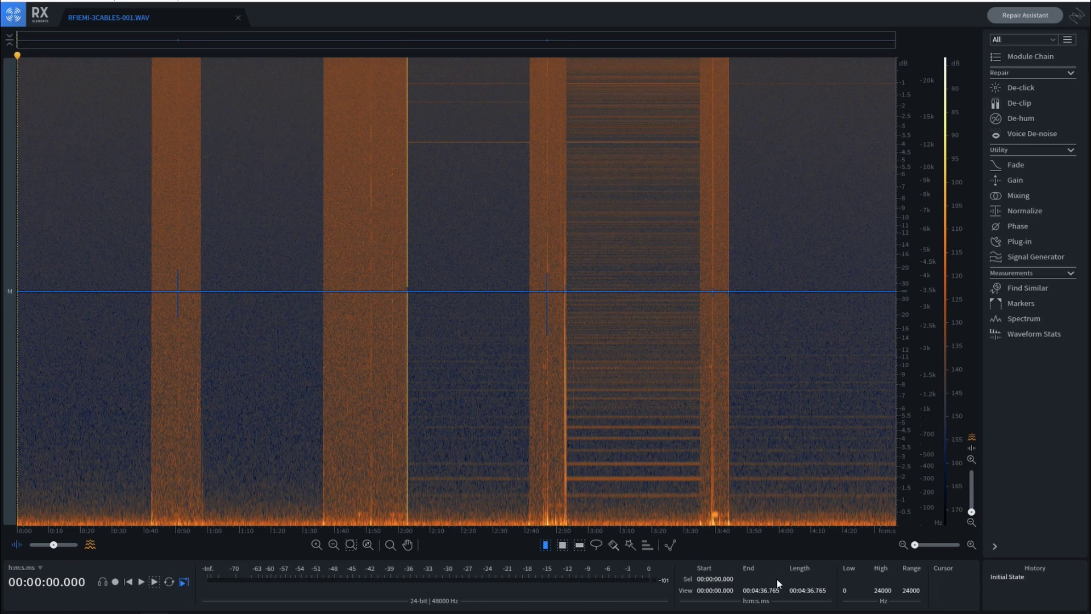
drag(33, 330, 127, 352)
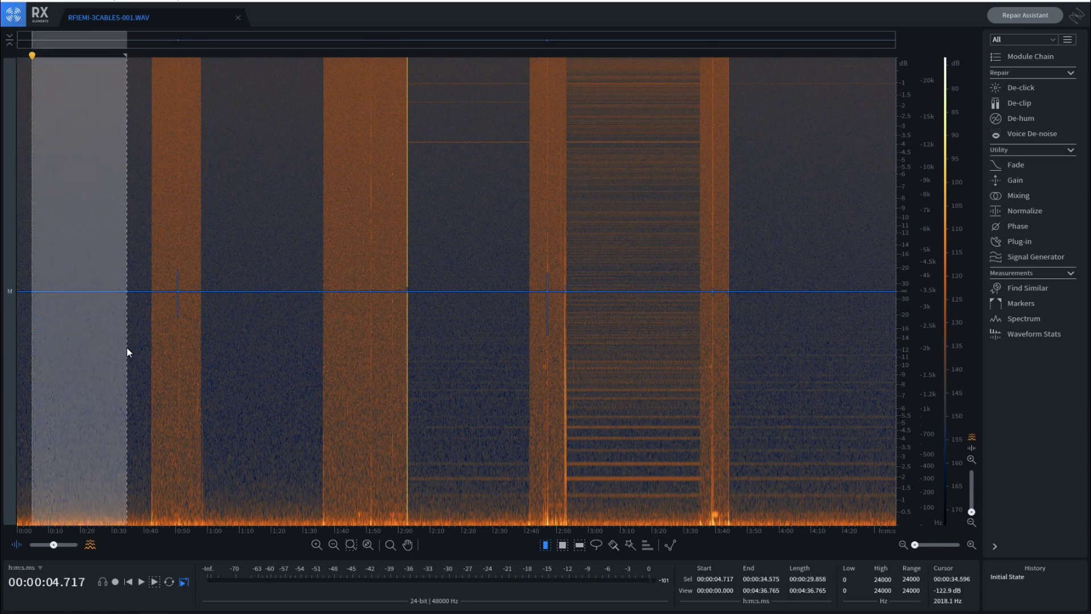
drag(127, 348, 128, 348)
drag(68, 355, 86, 351)
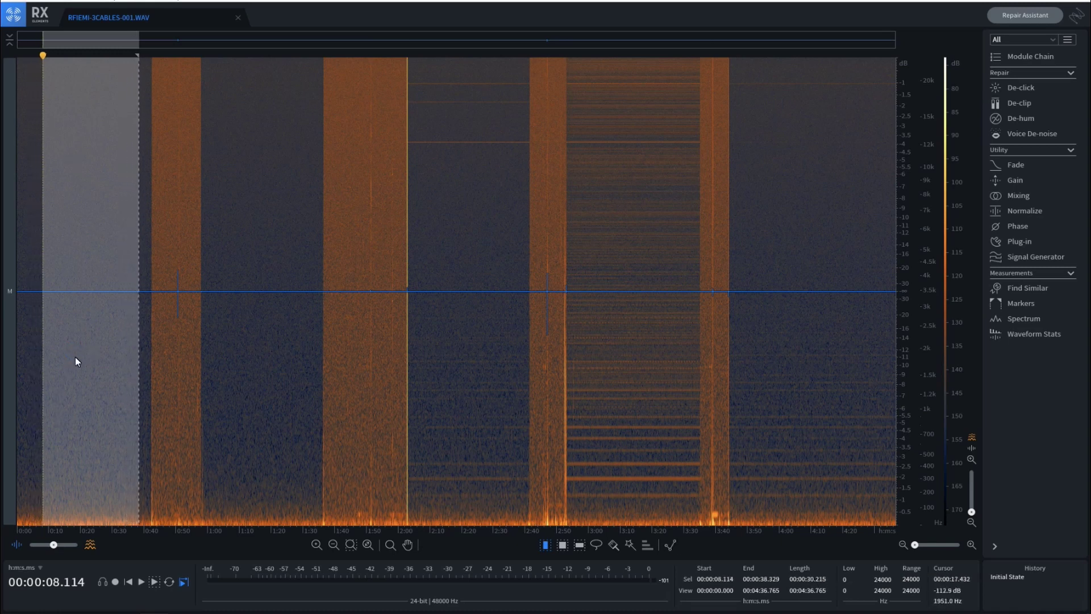
click(1038, 339)
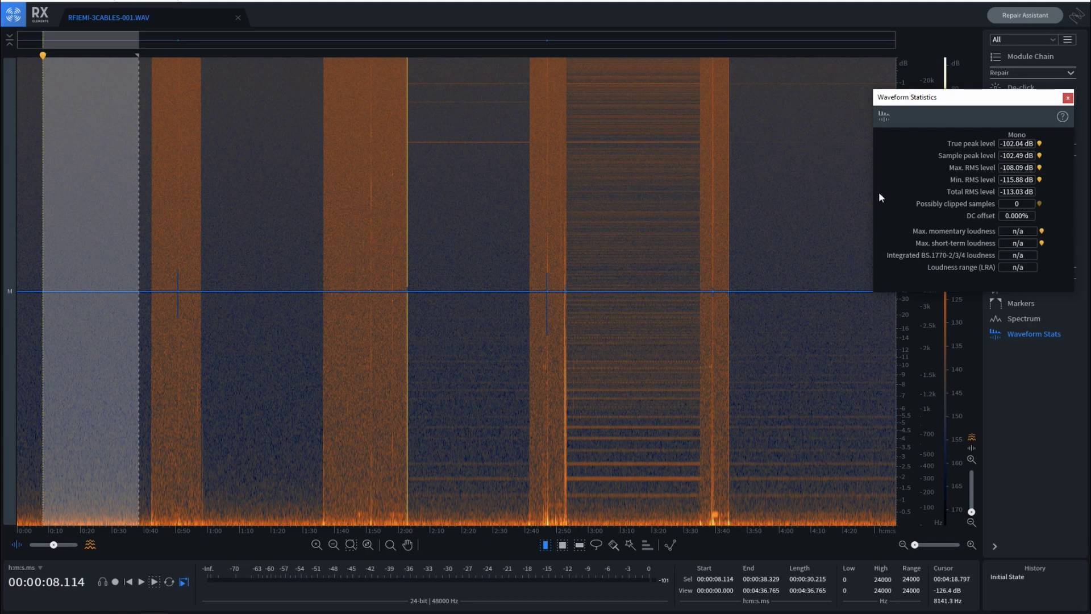
Step: Measure 30-second stretches in the second quiet section and then the first quiet section
drag(93, 219, 265, 232)
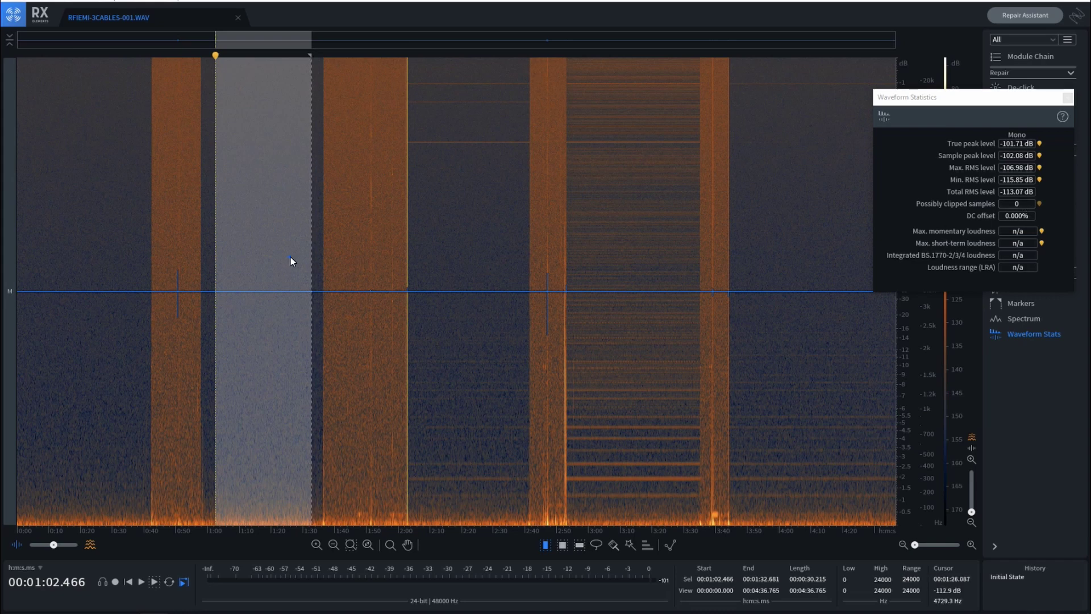
drag(291, 257, 110, 259)
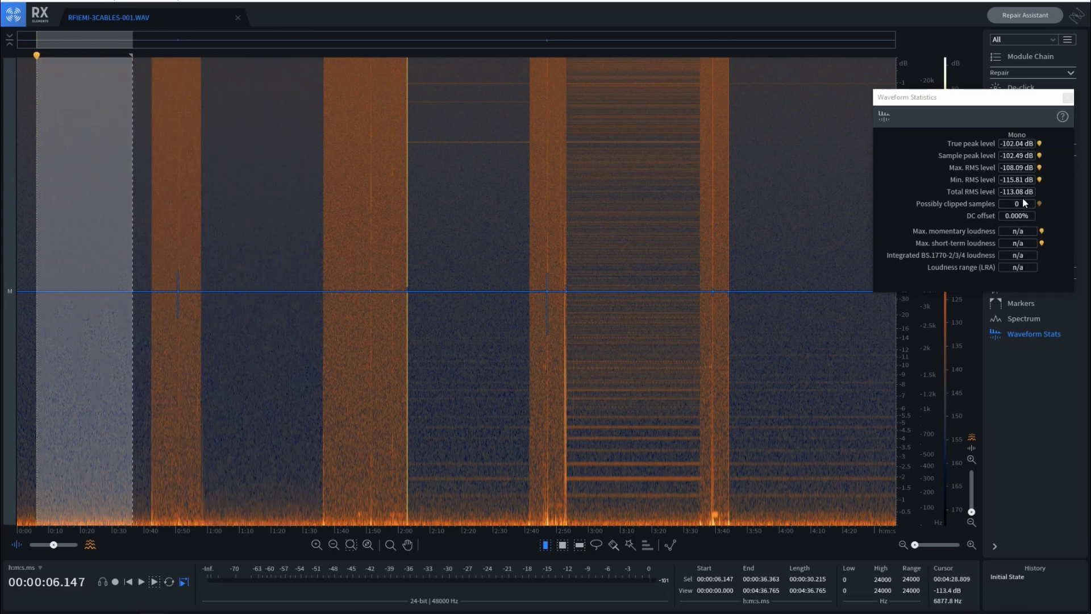
drag(75, 259, 79, 259)
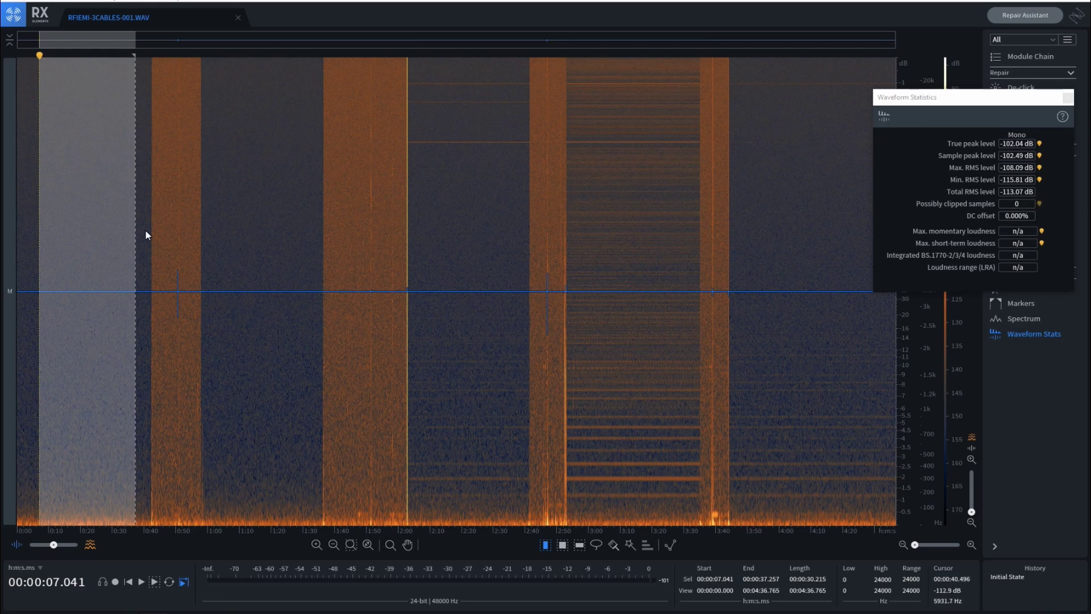
mouse_move(95, 241)
mouse_down()
mouse_move(83, 244)
mouse_move(274, 248)
mouse_up()
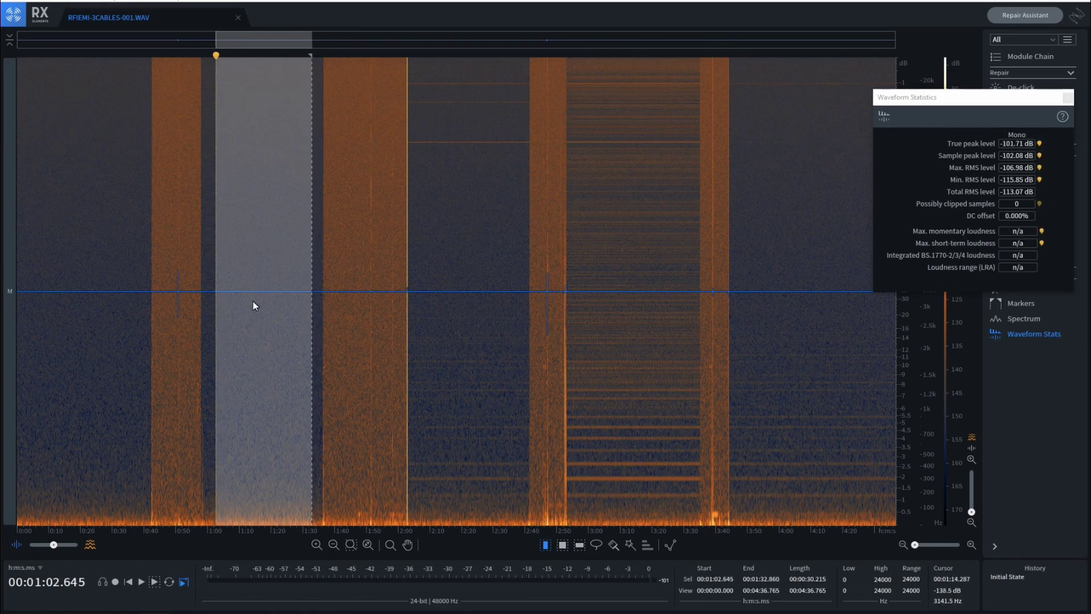
Step: Measure stretches near 2:07, the striped section (2:59–3:29, -109.15 dB) and the final 3:51 section (-112.91 dB)
drag(266, 246, 473, 245)
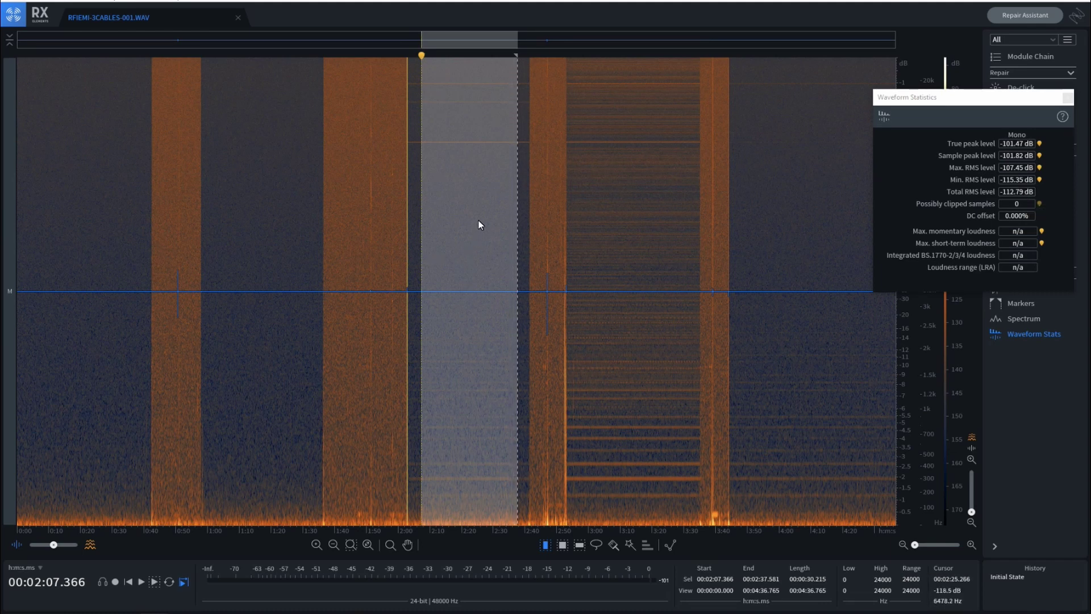
drag(478, 222, 645, 228)
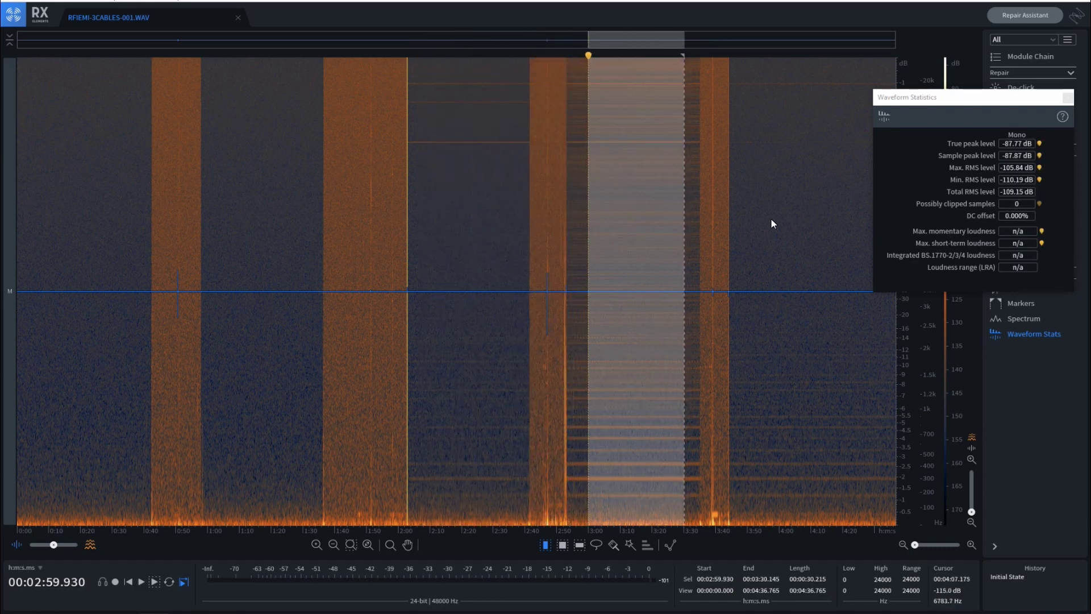
drag(631, 230, 631, 146)
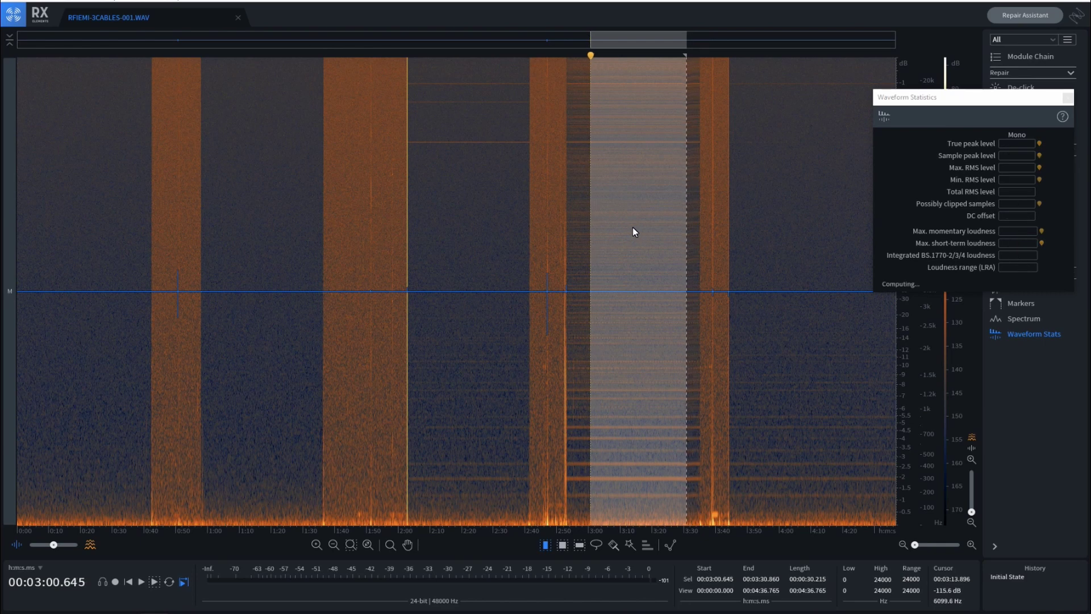
mouse_move(629, 212)
mouse_down()
mouse_move(457, 211)
mouse_move(629, 214)
mouse_up()
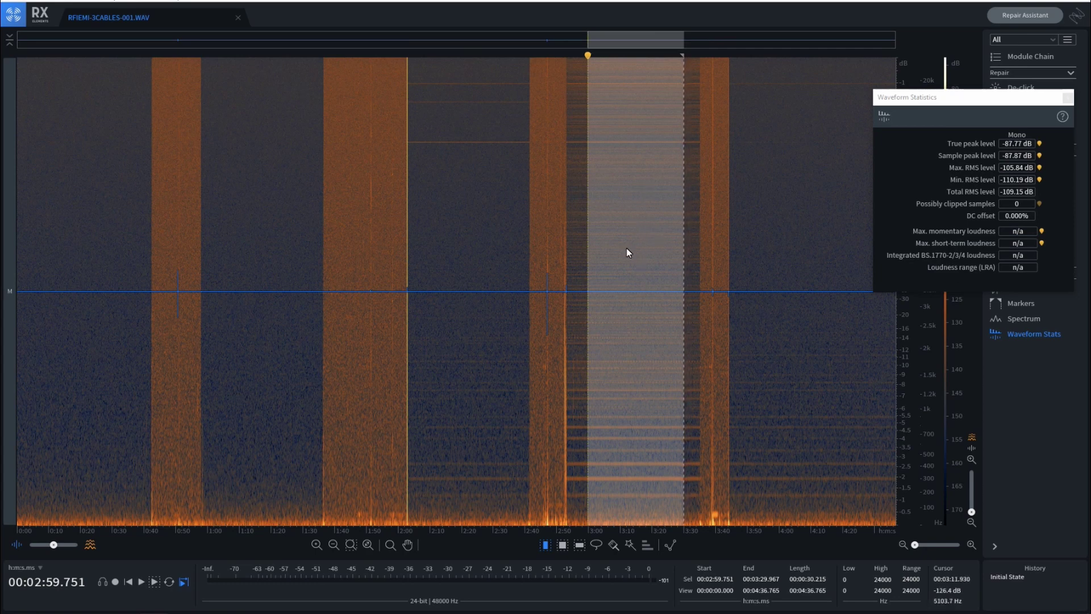
drag(623, 237, 788, 240)
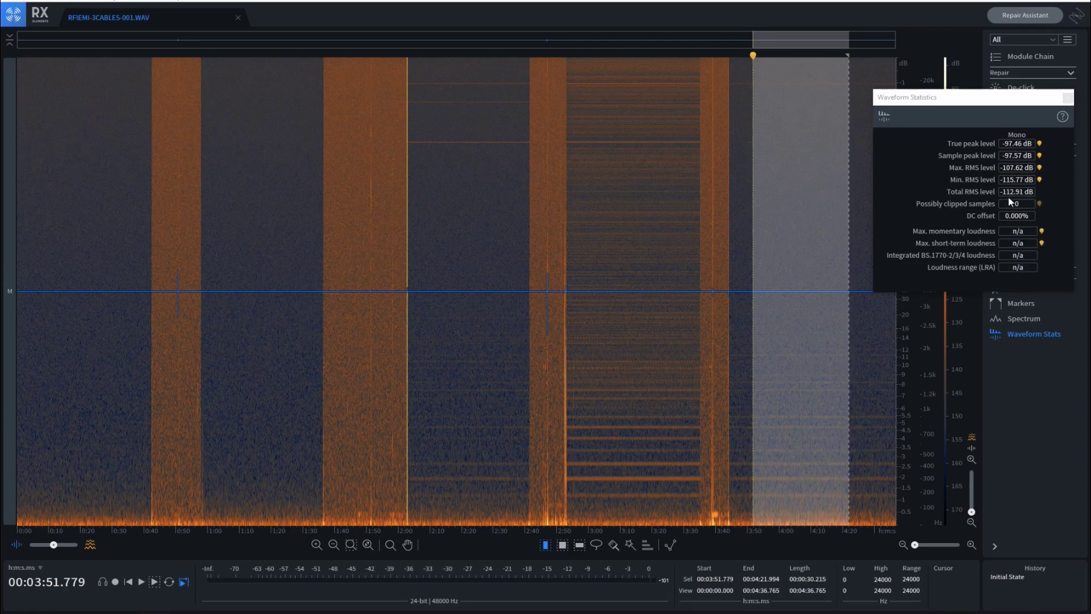
Step: Recheck stretches near 2:06 and the striped section, then deselect for whole-file stats (-78.98 dB RMS)
drag(799, 234, 463, 225)
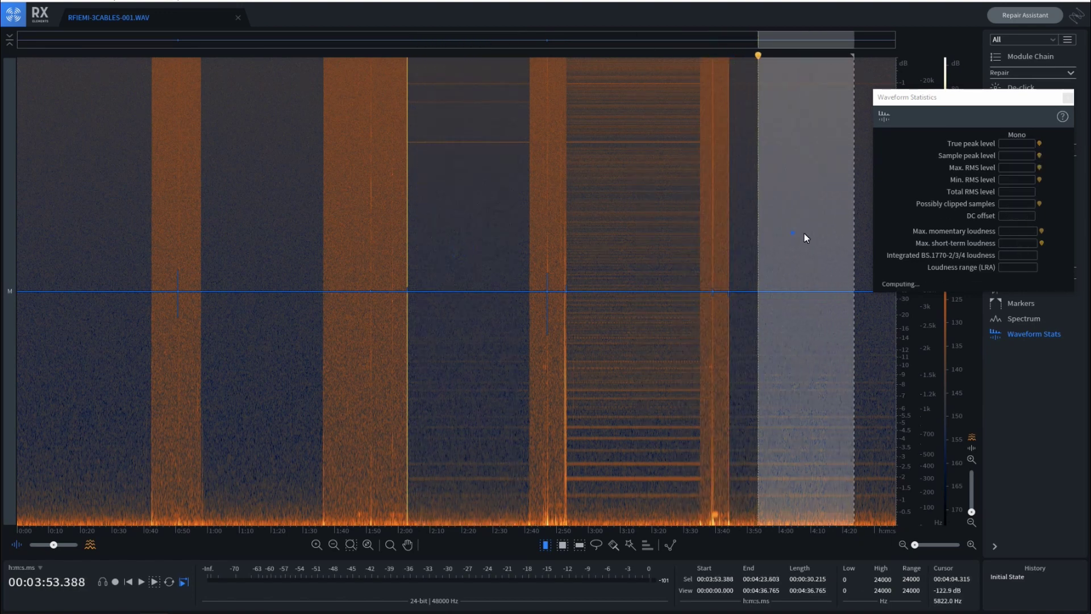
drag(804, 233, 814, 233)
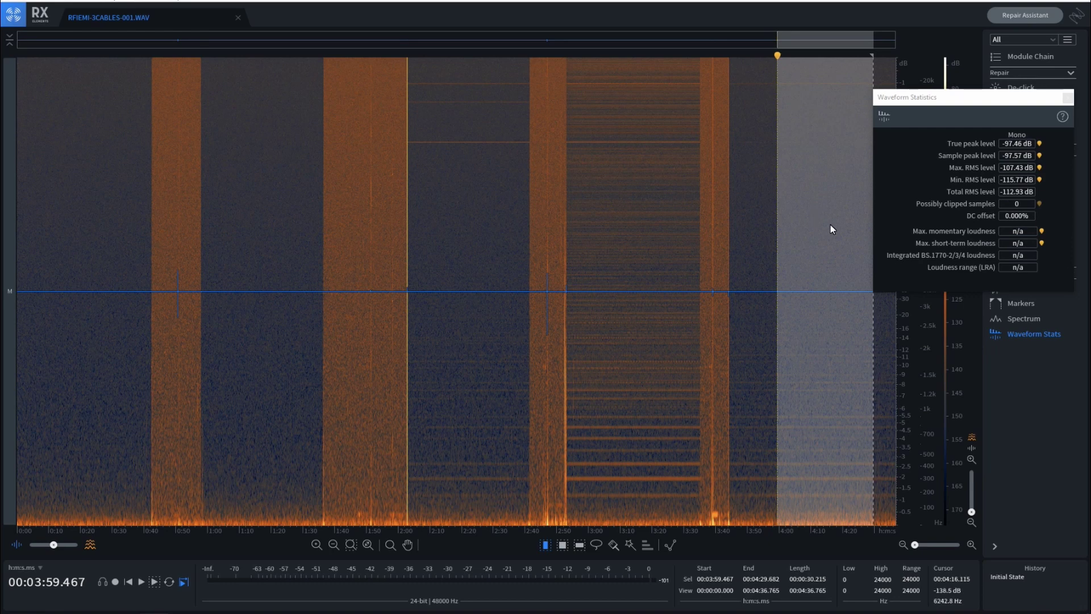
drag(826, 223, 806, 223)
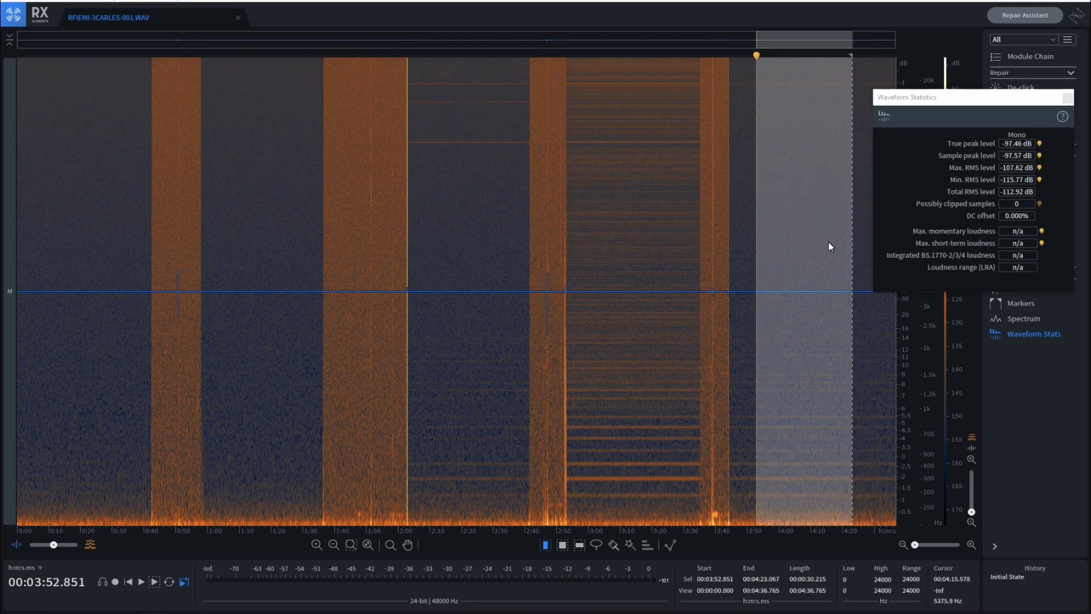
drag(828, 247, 642, 247)
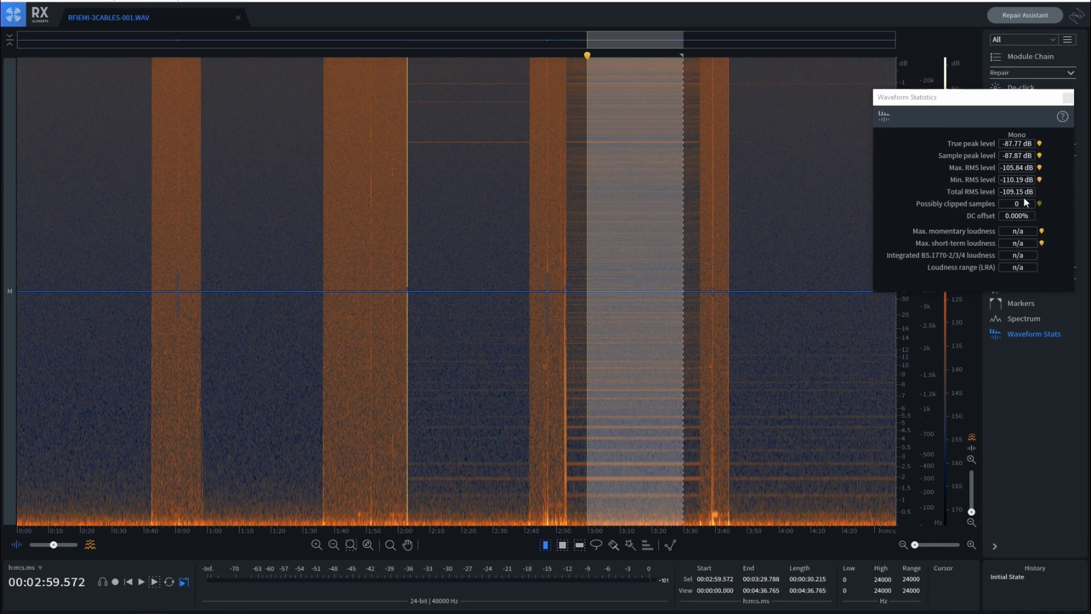
click(484, 200)
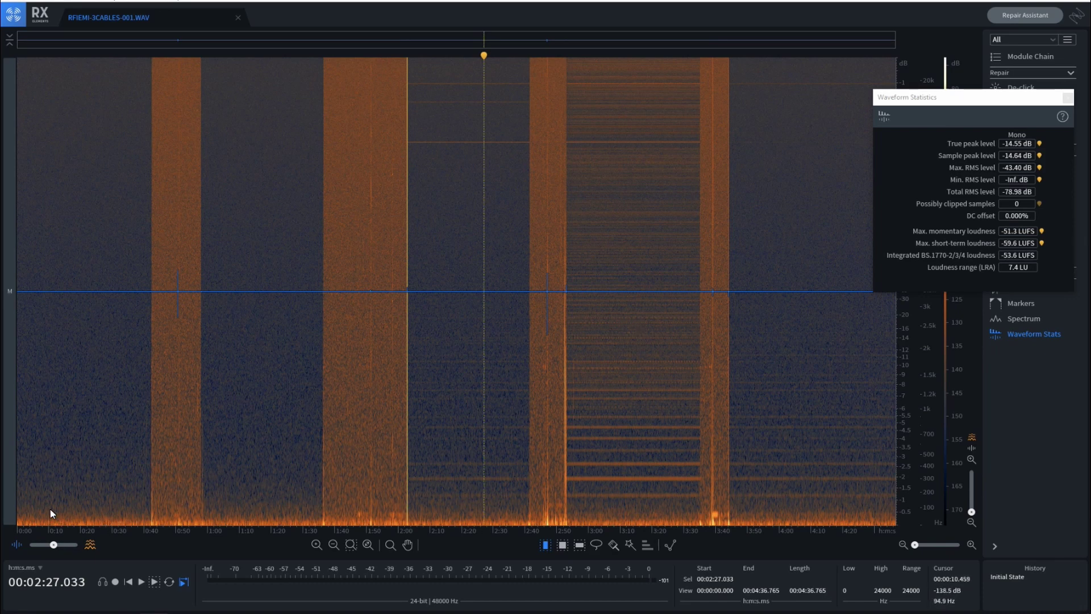
Step: Place the playhead in the first, then the second quiet section, and close the statistics readout
drag(48, 250, 129, 256)
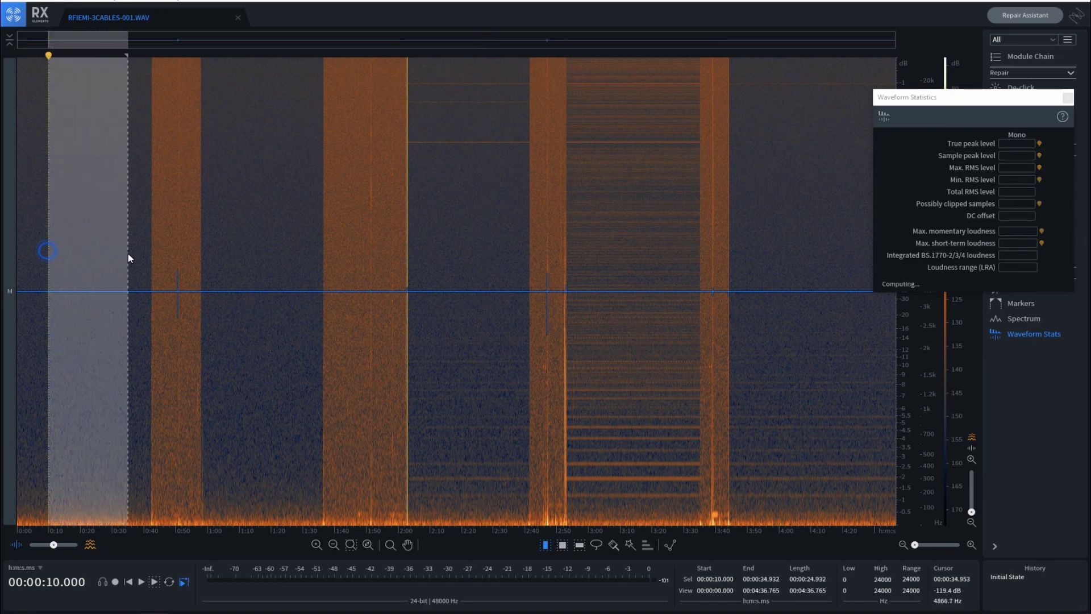
click(86, 255)
drag(235, 243, 306, 242)
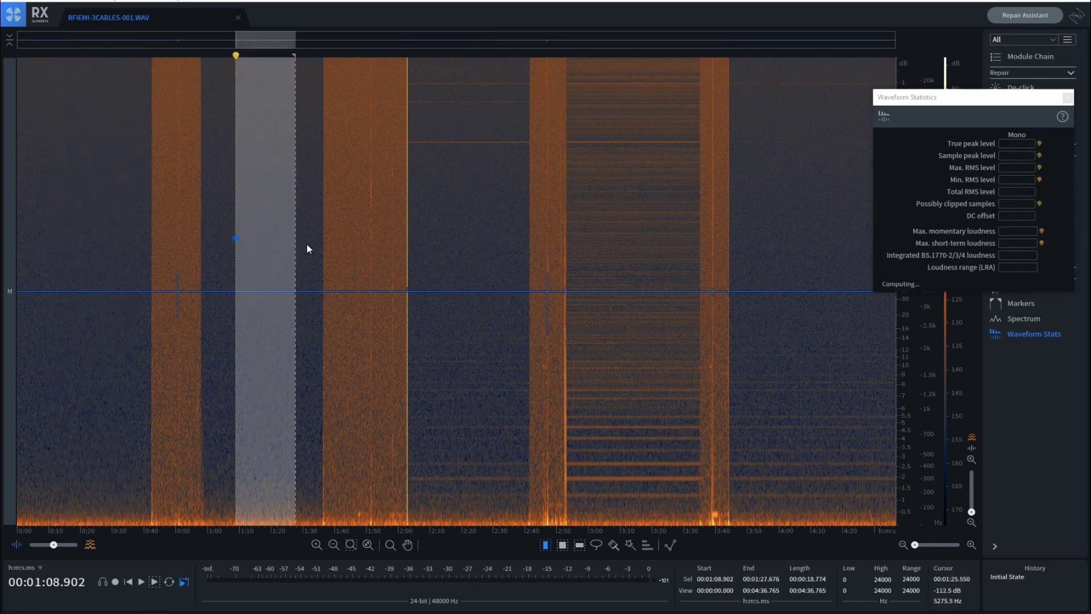
click(263, 242)
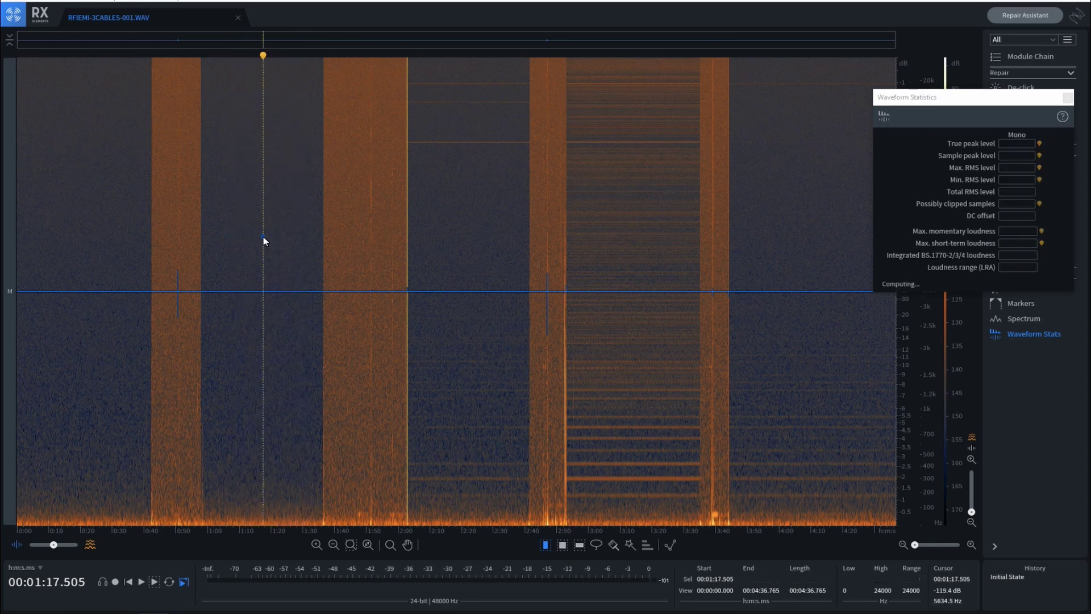
click(1068, 99)
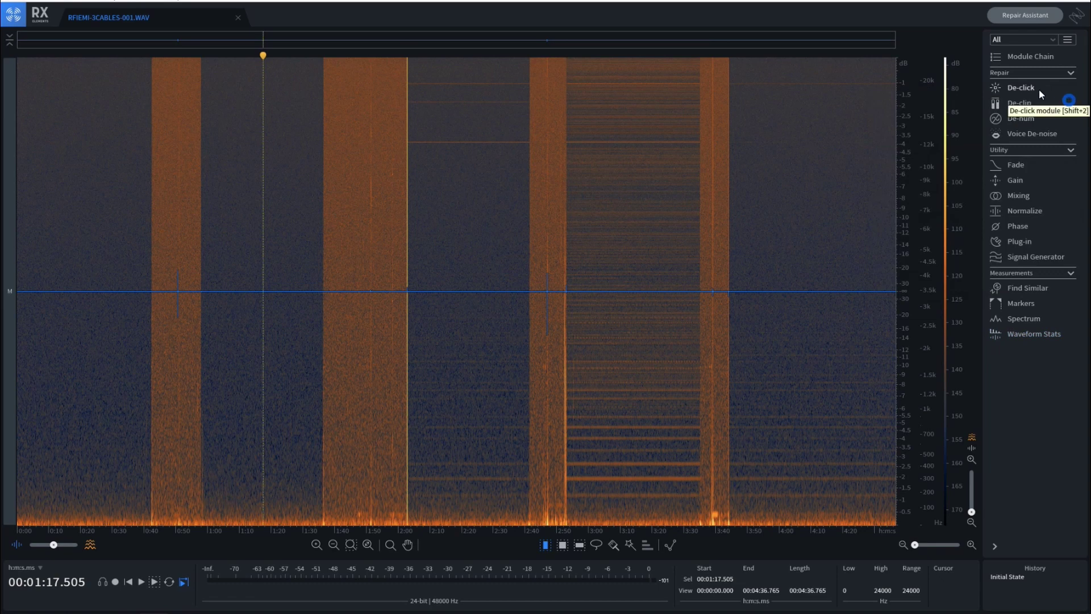
Step: Render +45 dB gain on the whole file, lower the colour scale, and set the playhead to 0:10
click(1014, 181)
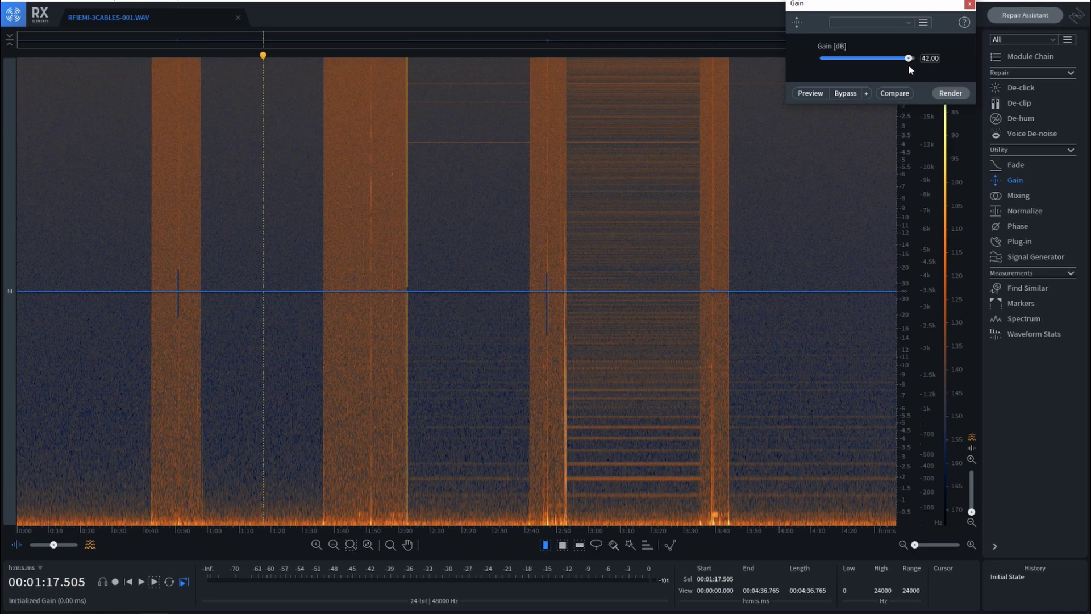
click(950, 94)
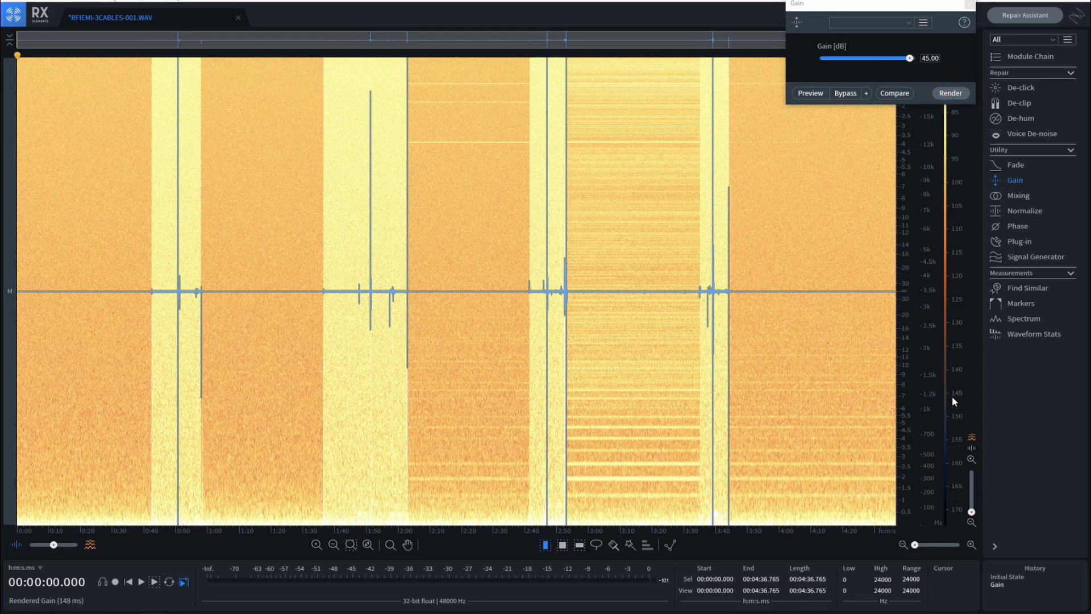
drag(953, 397, 943, 500)
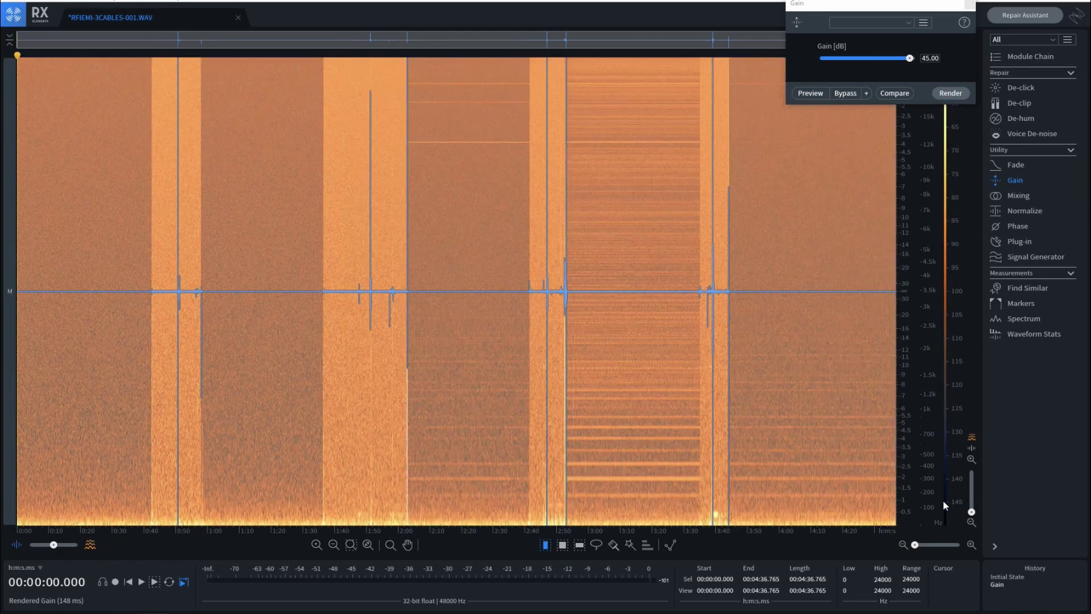
drag(950, 291, 955, 370)
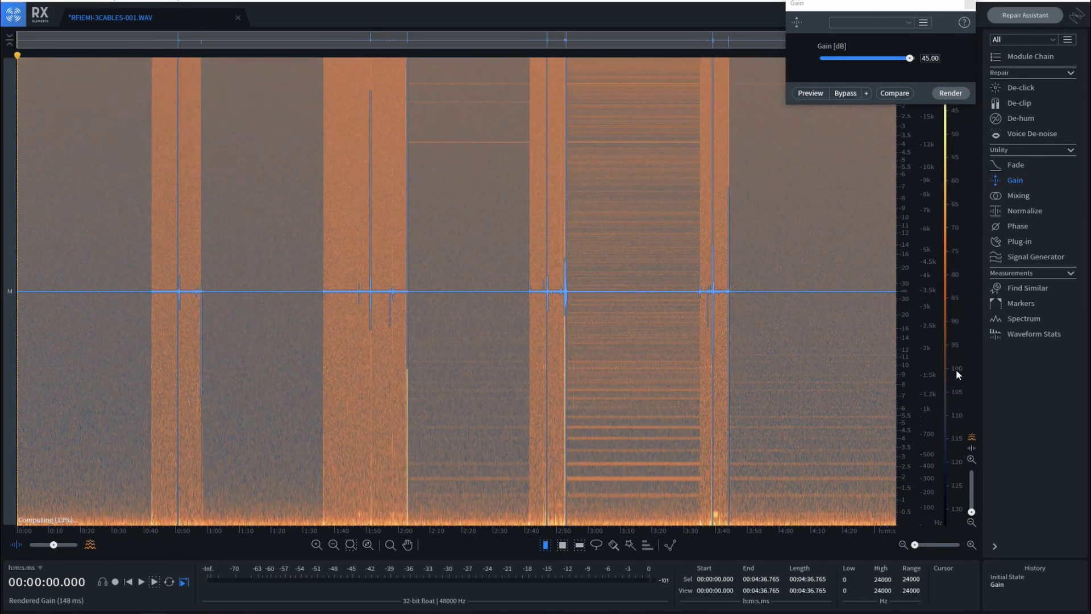
click(969, 6)
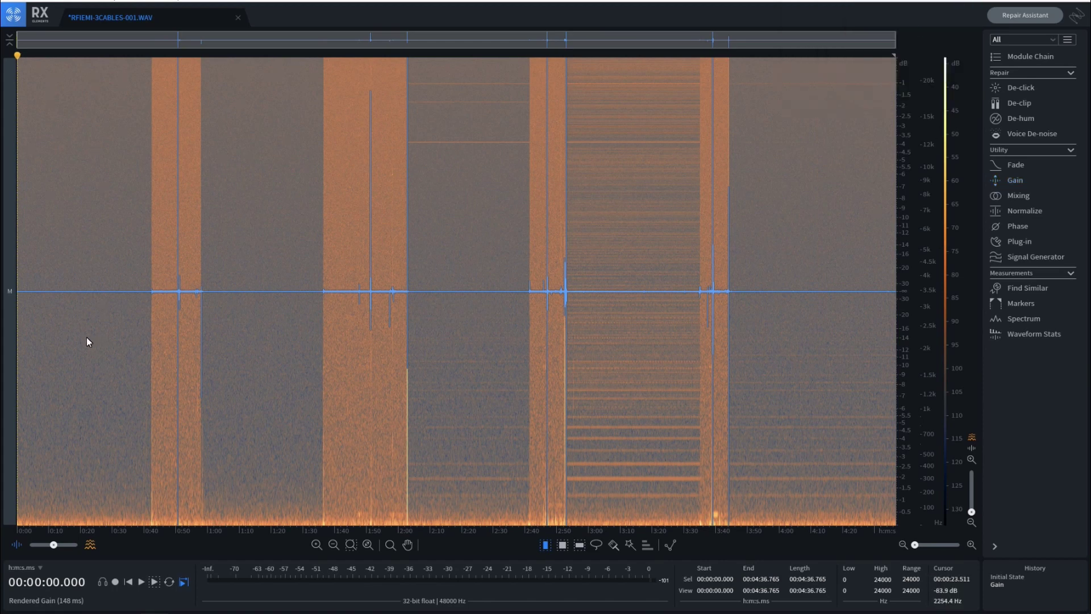
click(49, 265)
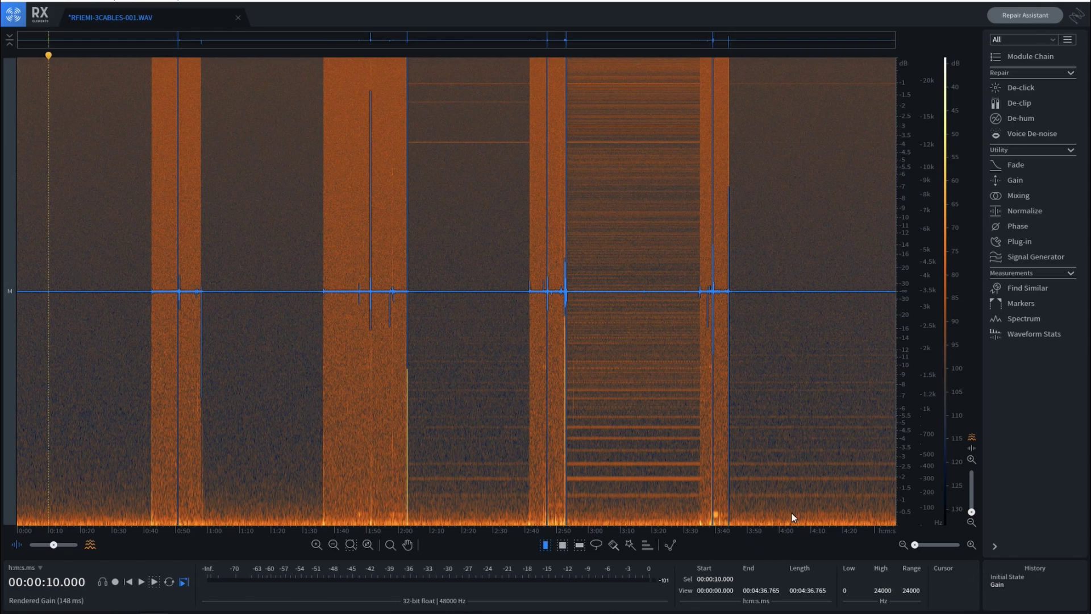
Step: Play the +45 dB recording from 0:10, starting with the 150 dummy connector's noise
key(space)
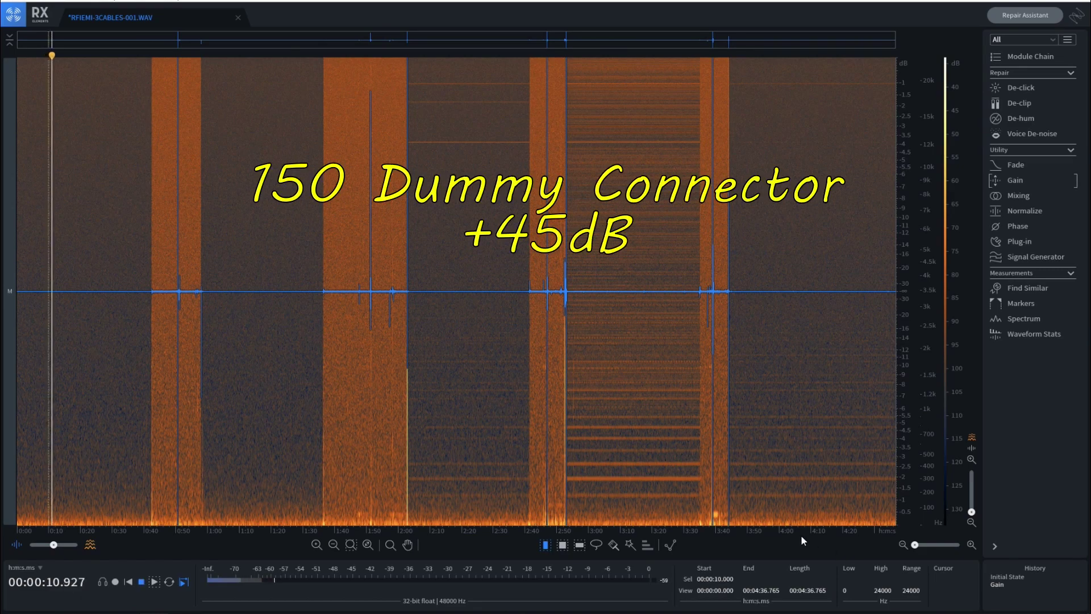